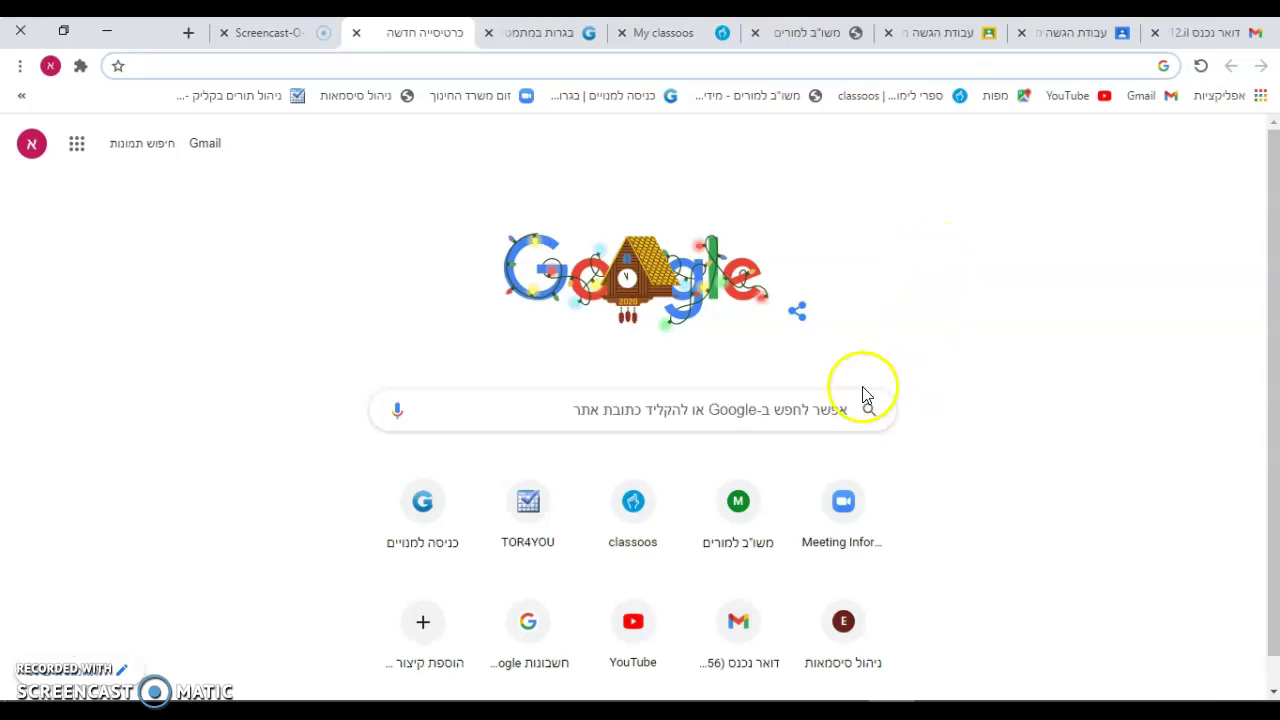
# Search Google for "זום משרד החינוך" and open the Ministry of Education Zoom site, edu-il.zoom.us.
pyautogui.click(803, 418)
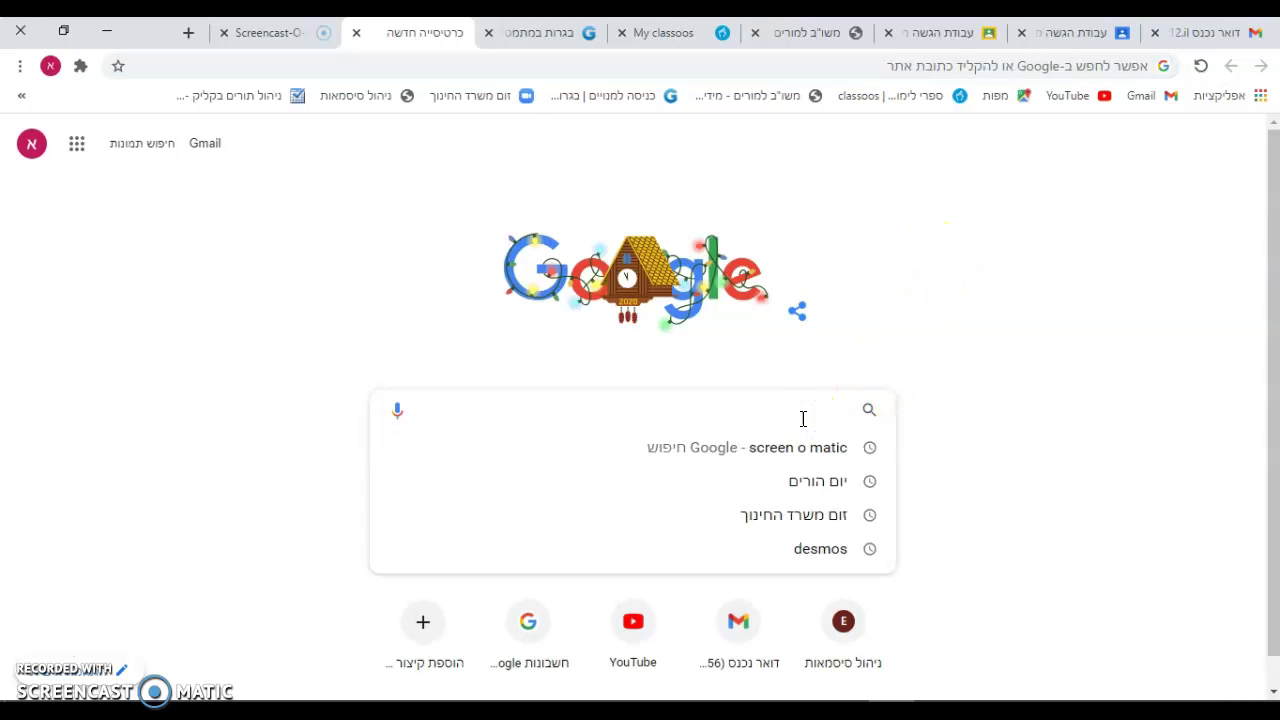
pyautogui.write('zu')
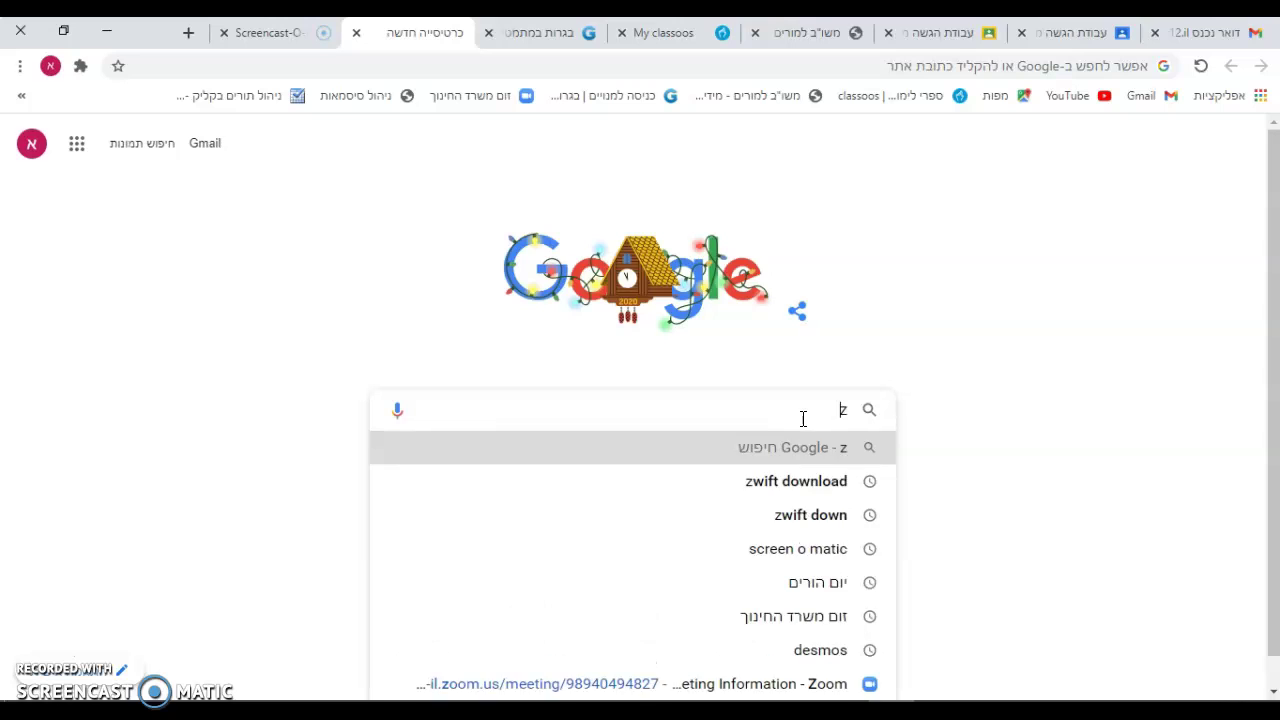
pyautogui.press('BackSpace')
pyautogui.press('BackSpace')
pyautogui.press('super+space')
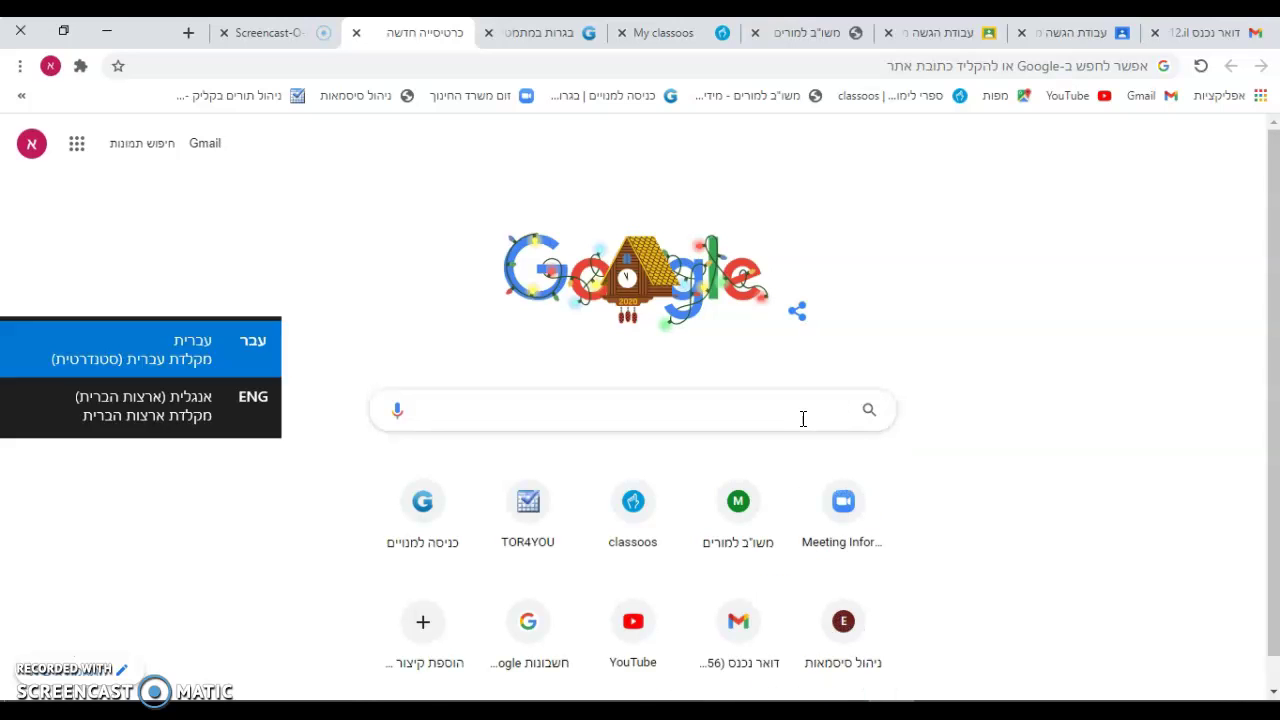
pyautogui.write('זום משרד החינוך')
pyautogui.press('Return')
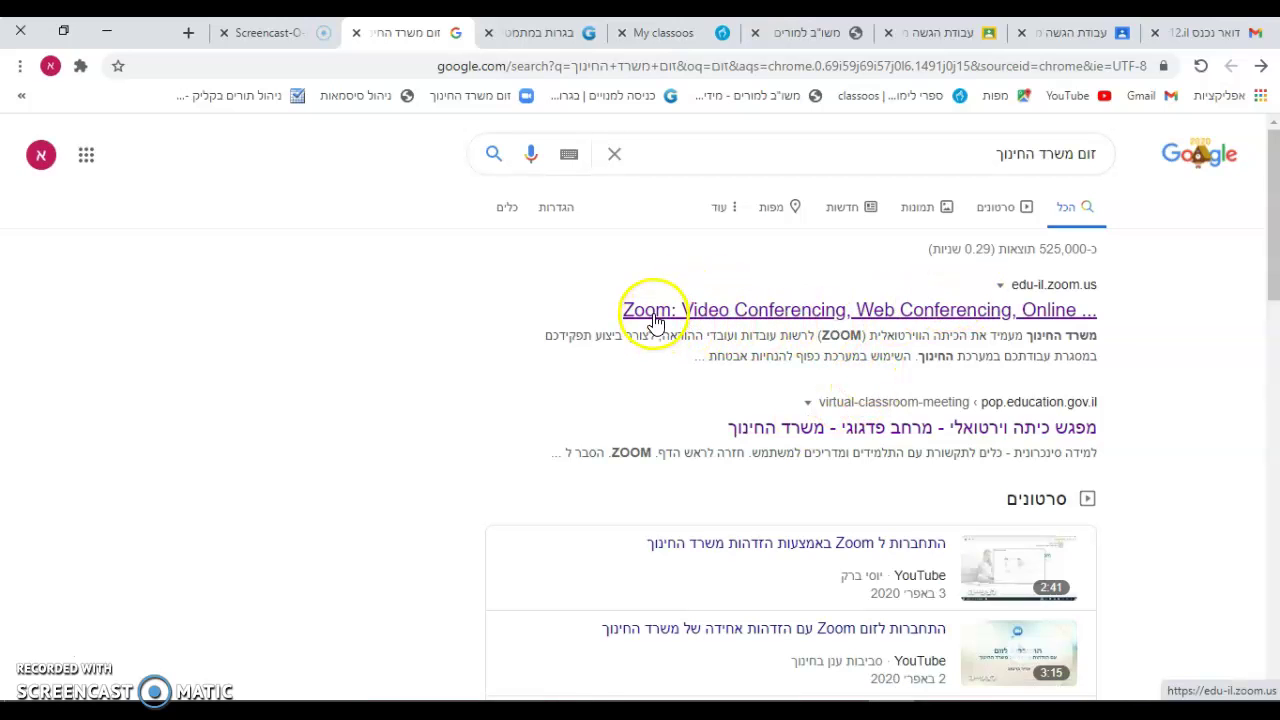
pyautogui.click(790, 318)
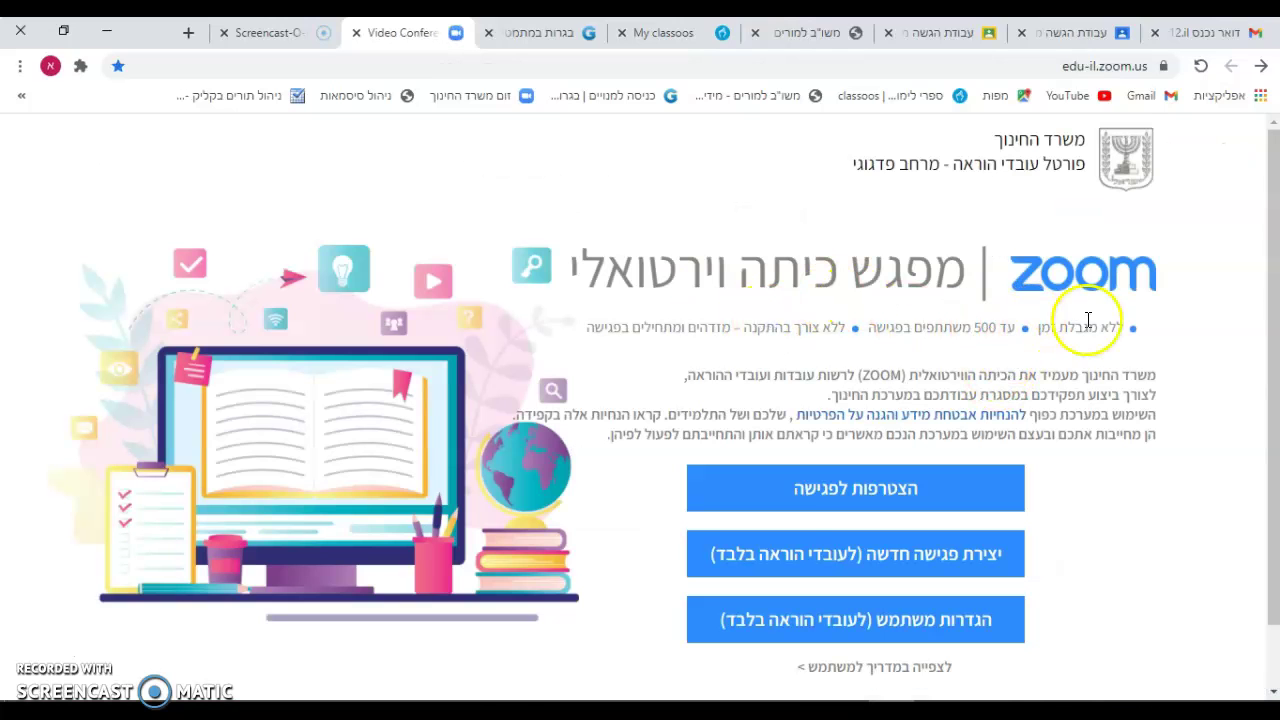
# Start scheduling a new meeting through the teachers-only meeting creation option and set its topic to "שיחות הורים".
pyautogui.scroll(-1, 1076, 333)
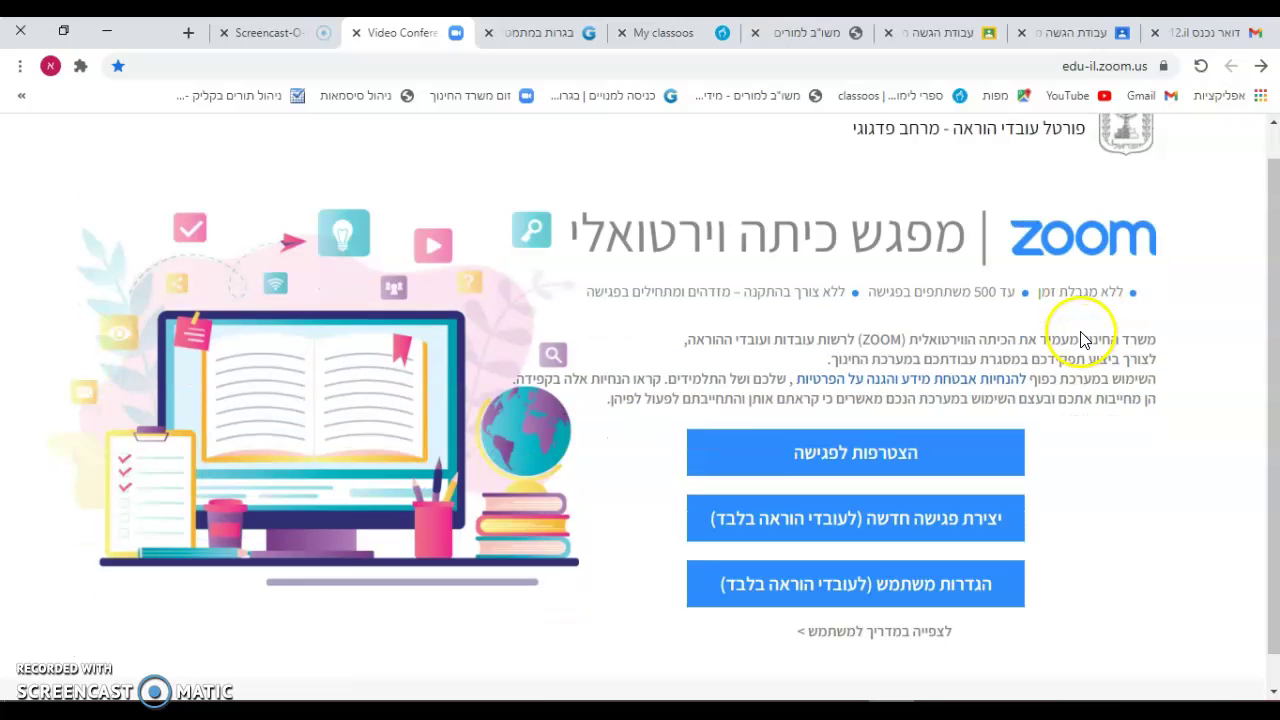
pyautogui.click(933, 566)
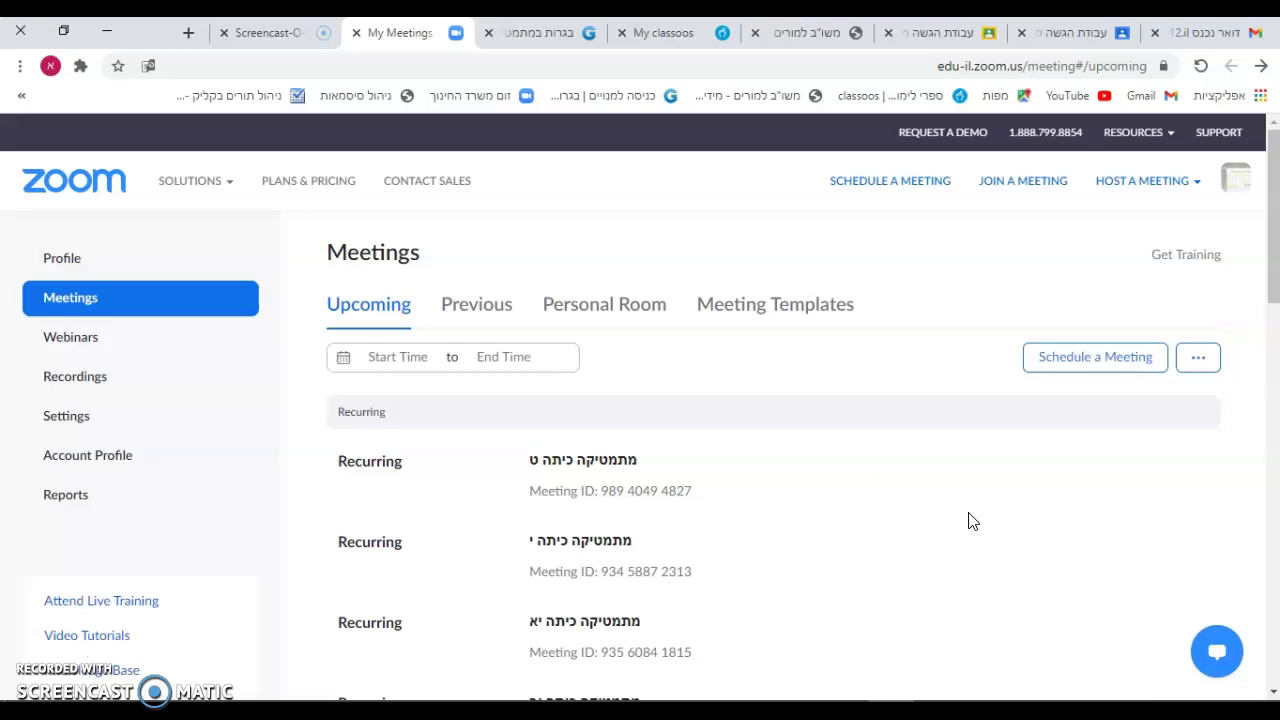
pyautogui.click(887, 188)
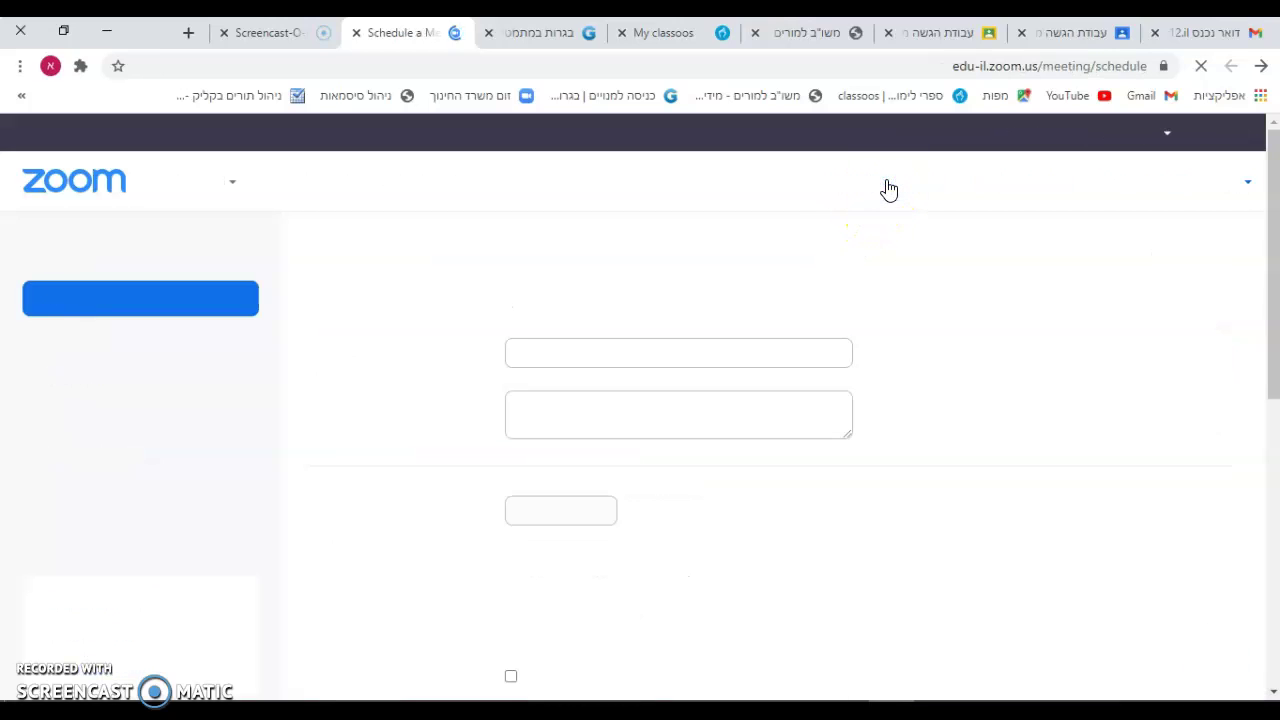
pyautogui.tripleClick(743, 345)
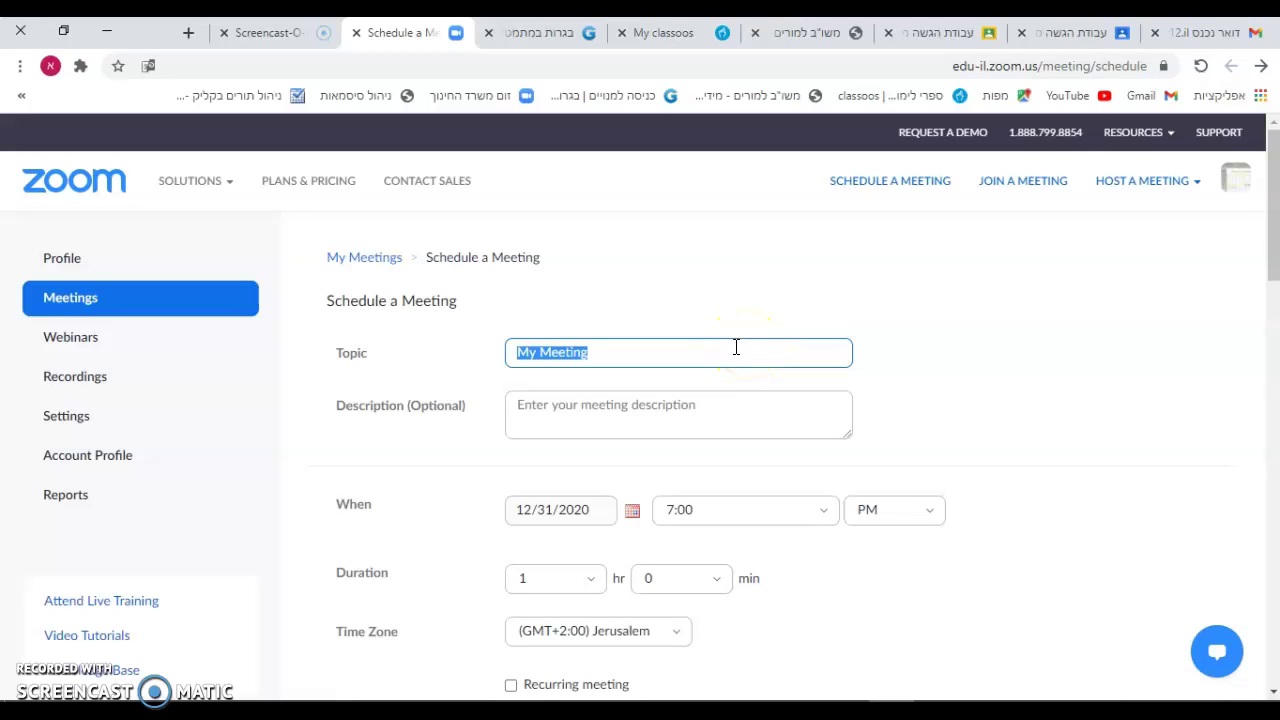
pyautogui.write('שיחות הורים')
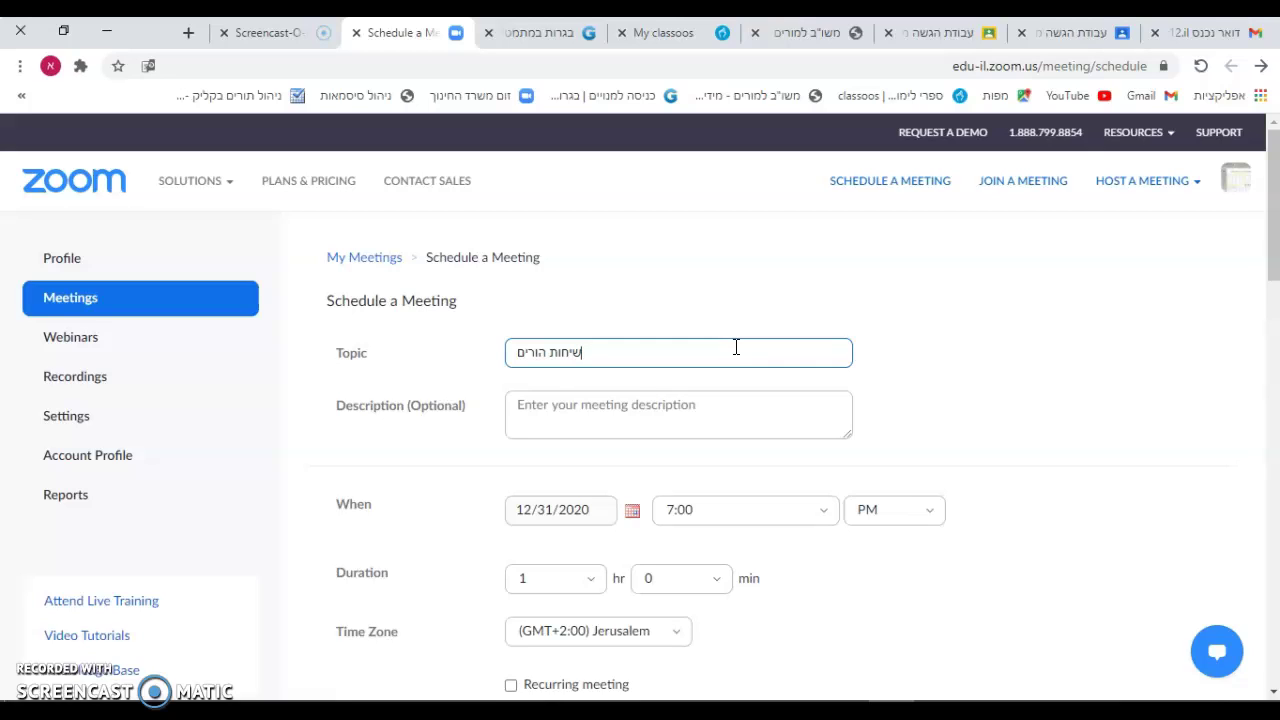
pyautogui.click(711, 344)
# Make the meeting recurring and set its recurrence to No Fixed Time.
pyautogui.scroll(-1, 720, 341)
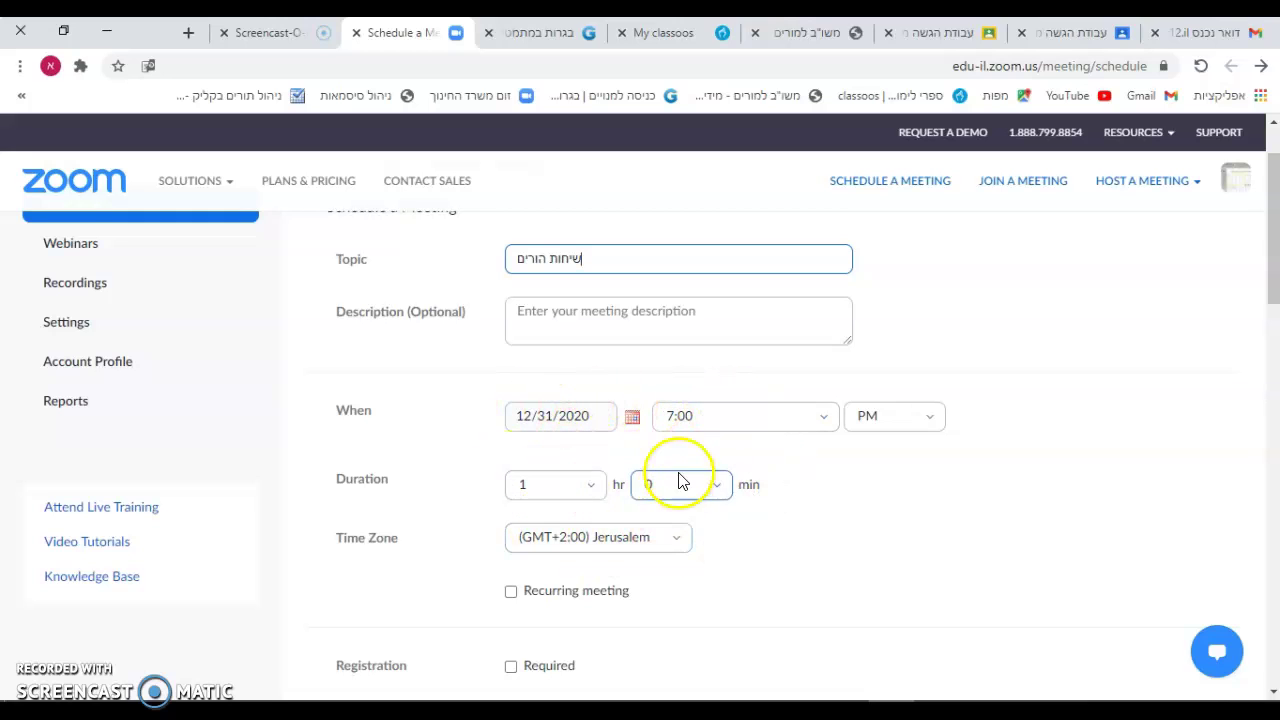
pyautogui.click(511, 592)
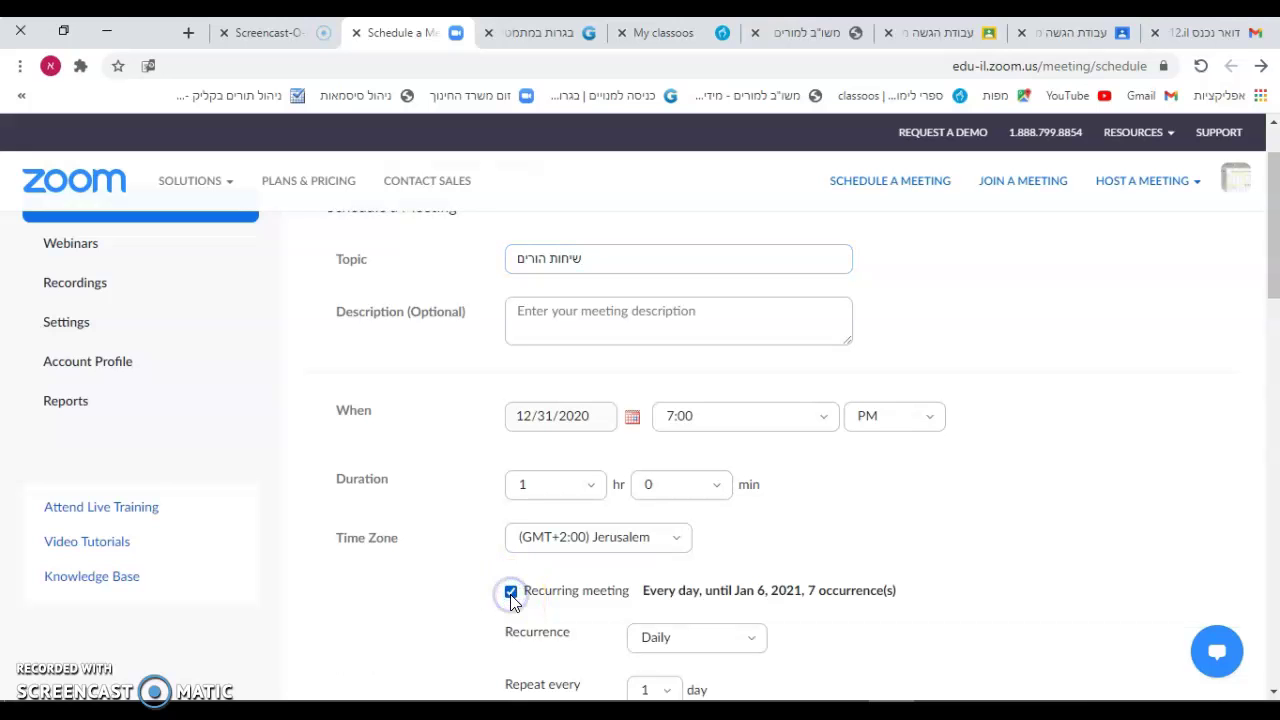
pyautogui.scroll(-2, 703, 506)
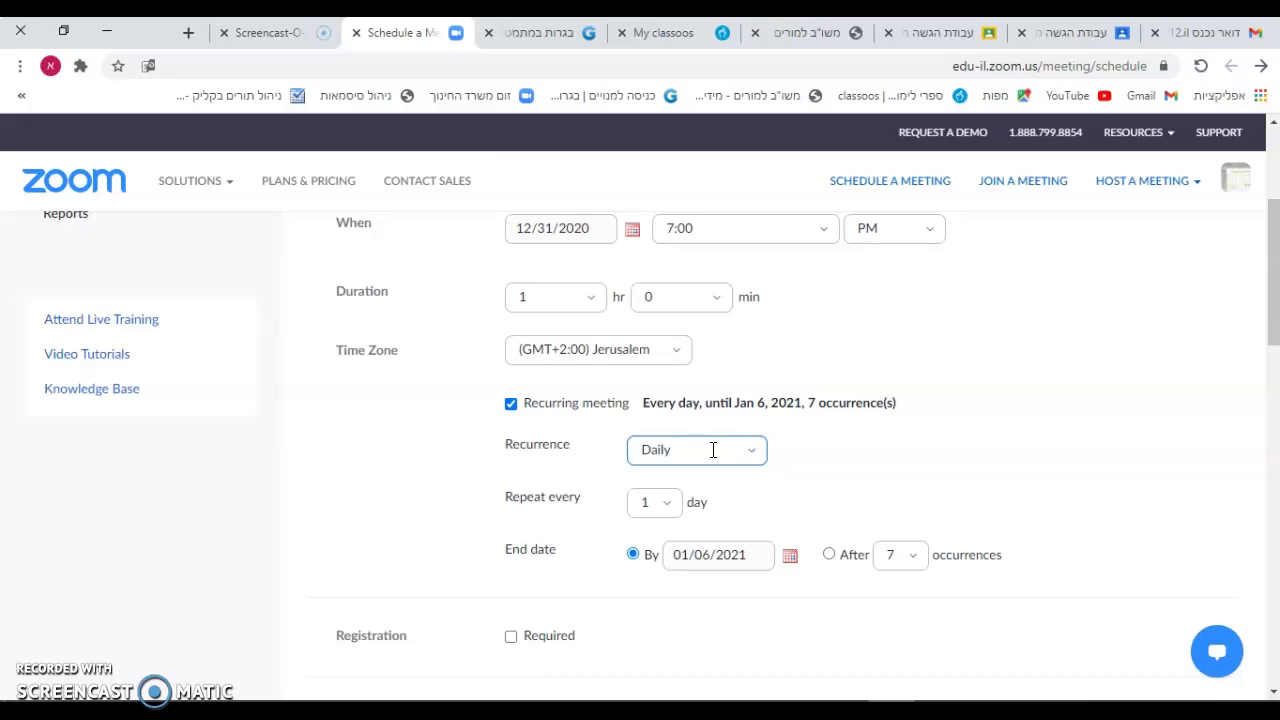
pyautogui.click(713, 450)
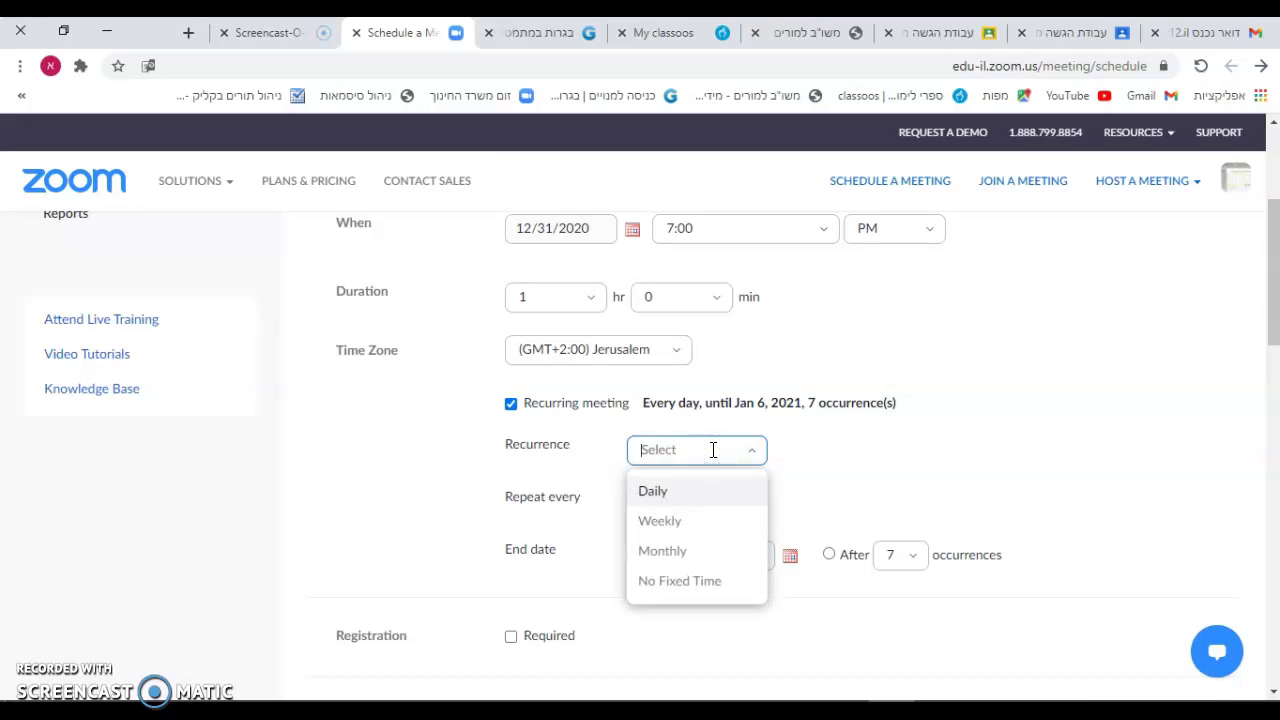
pyautogui.click(716, 589)
# Turn off the passcode requirement in the meeting's security settings.
pyautogui.scroll(-2, 780, 520)
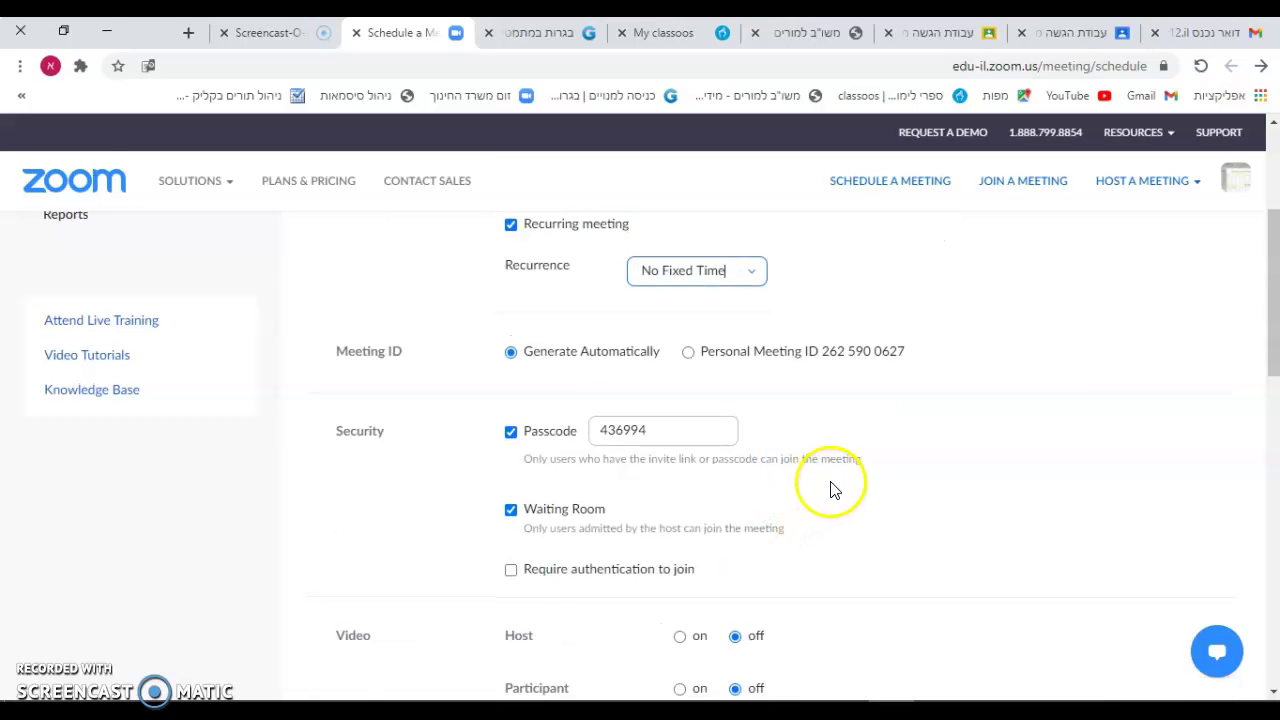
pyautogui.scroll(2, 830, 488)
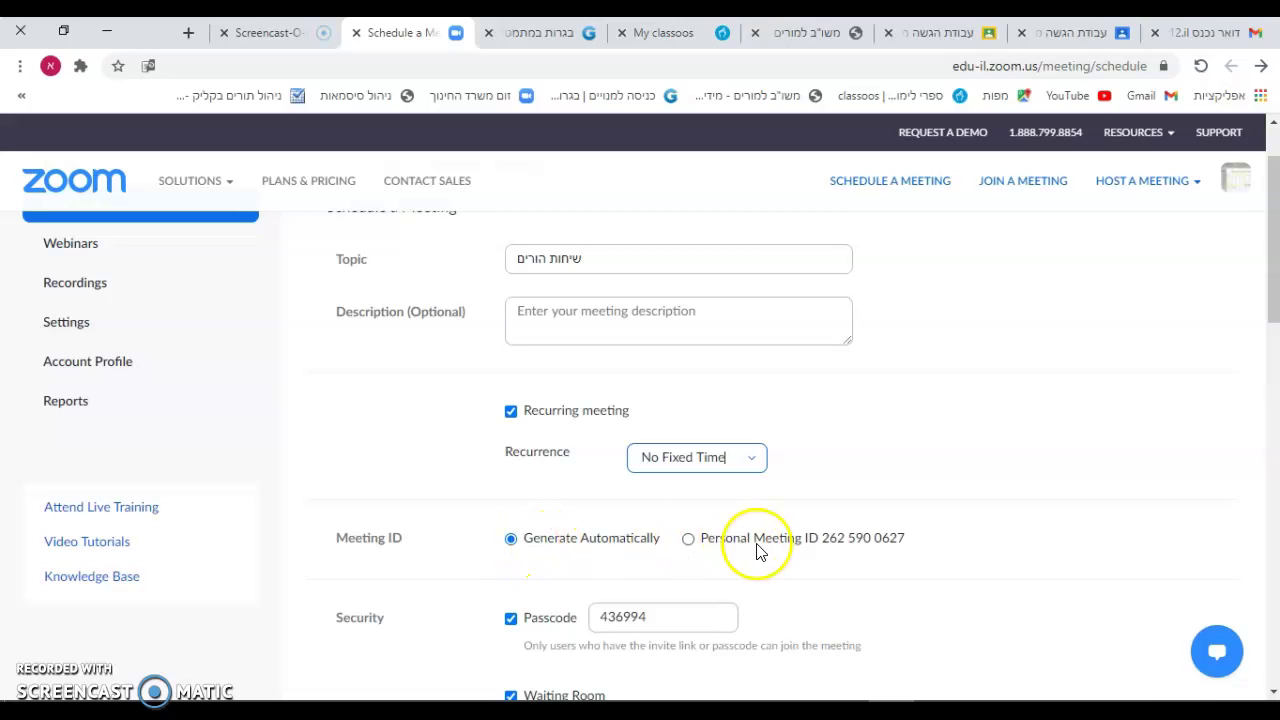
pyautogui.scroll(-1, 476, 485)
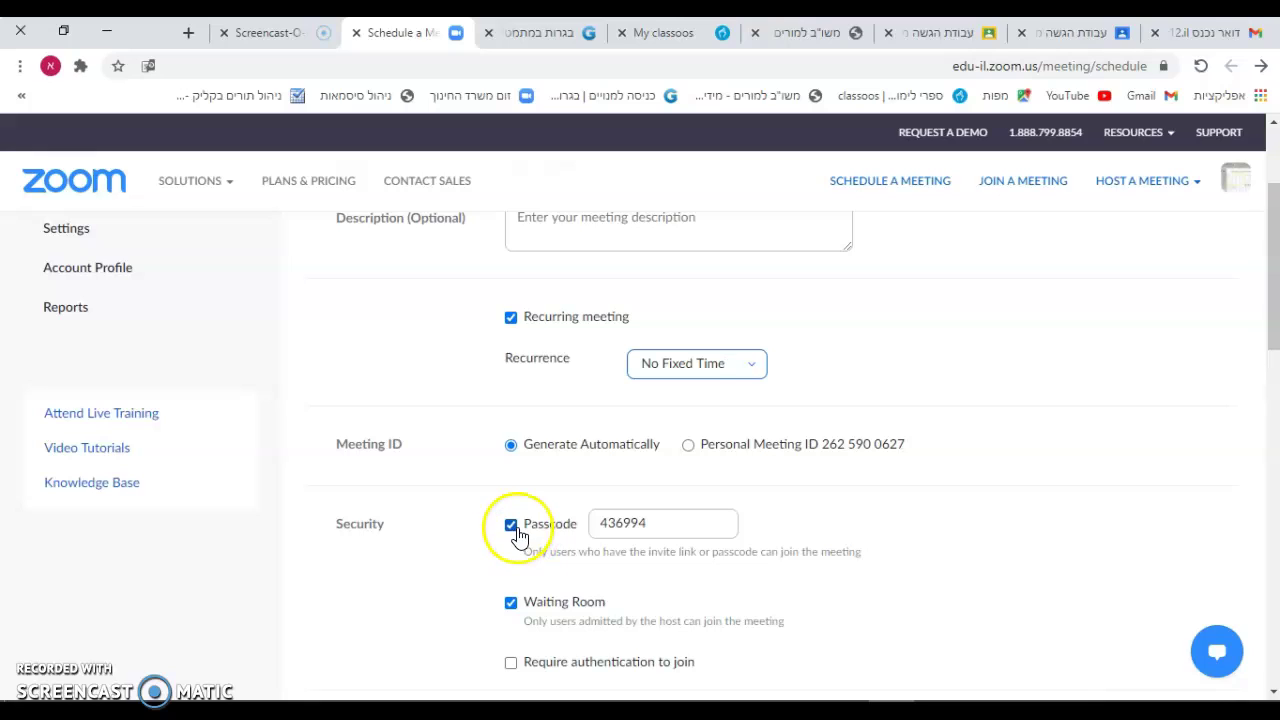
pyautogui.click(514, 530)
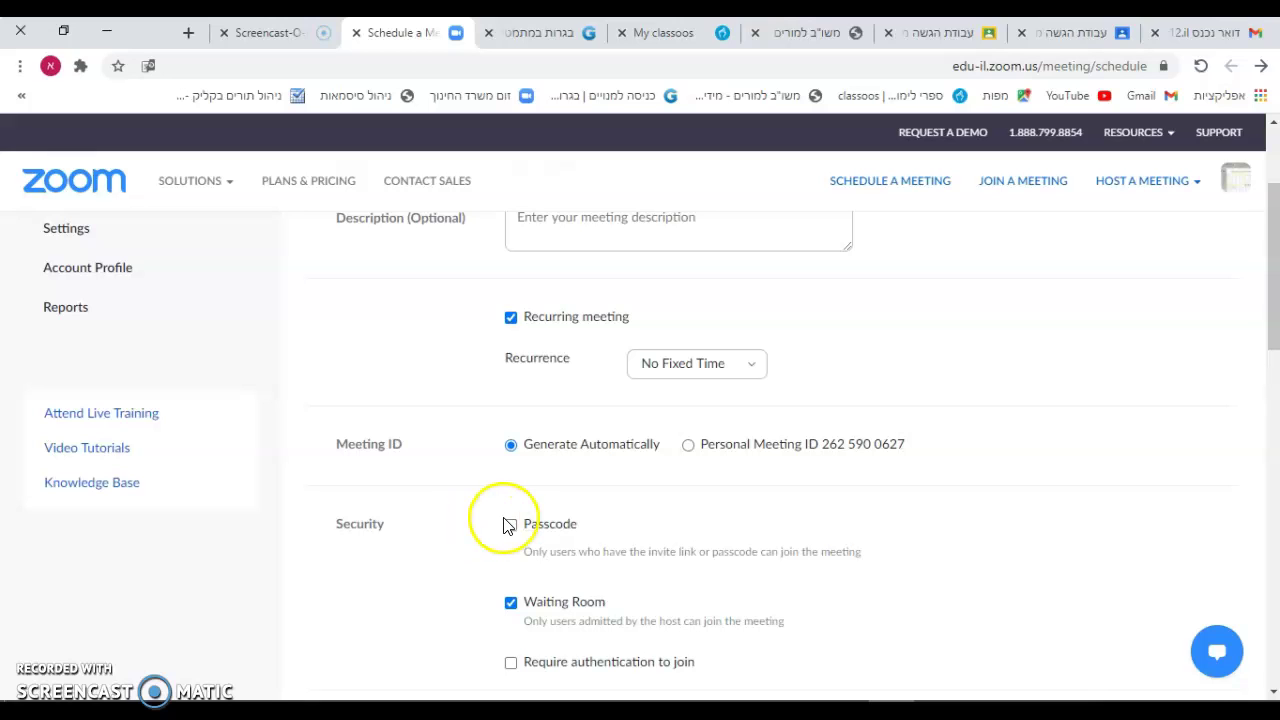
# Review the remaining meeting options and save the scheduled meeting.
pyautogui.scroll(-1, 601, 490)
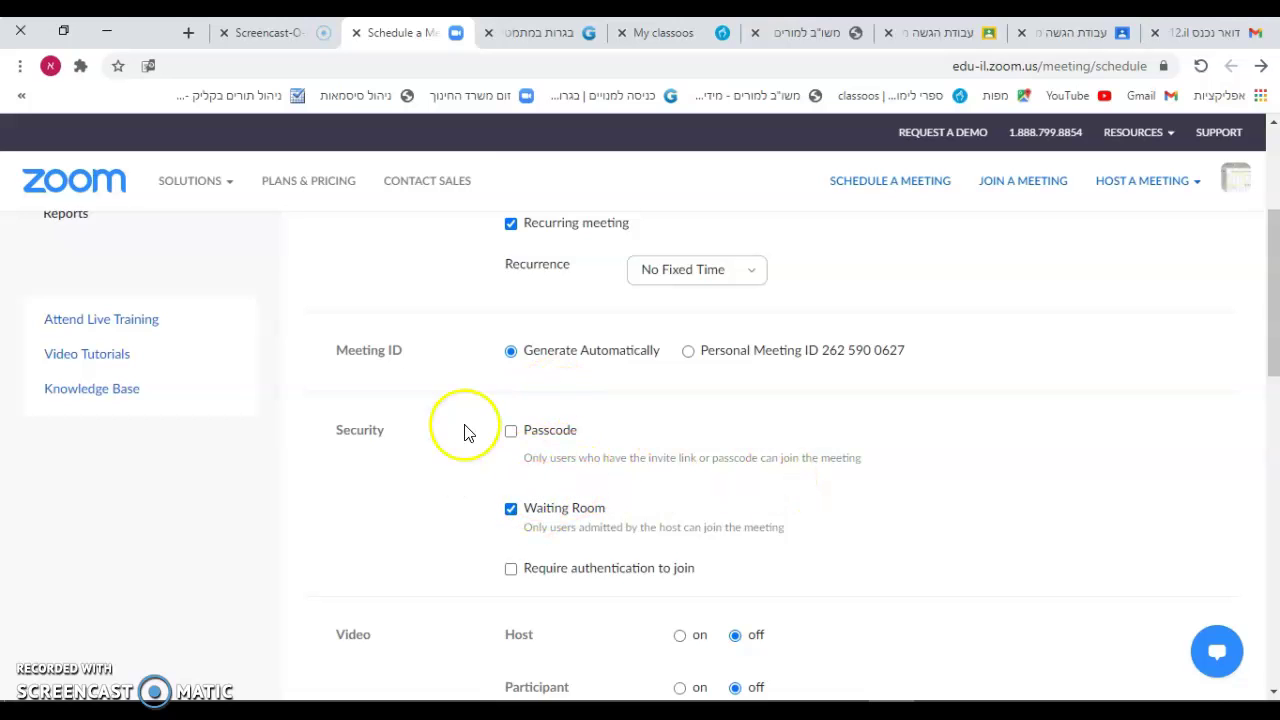
pyautogui.scroll(-7, 600, 430)
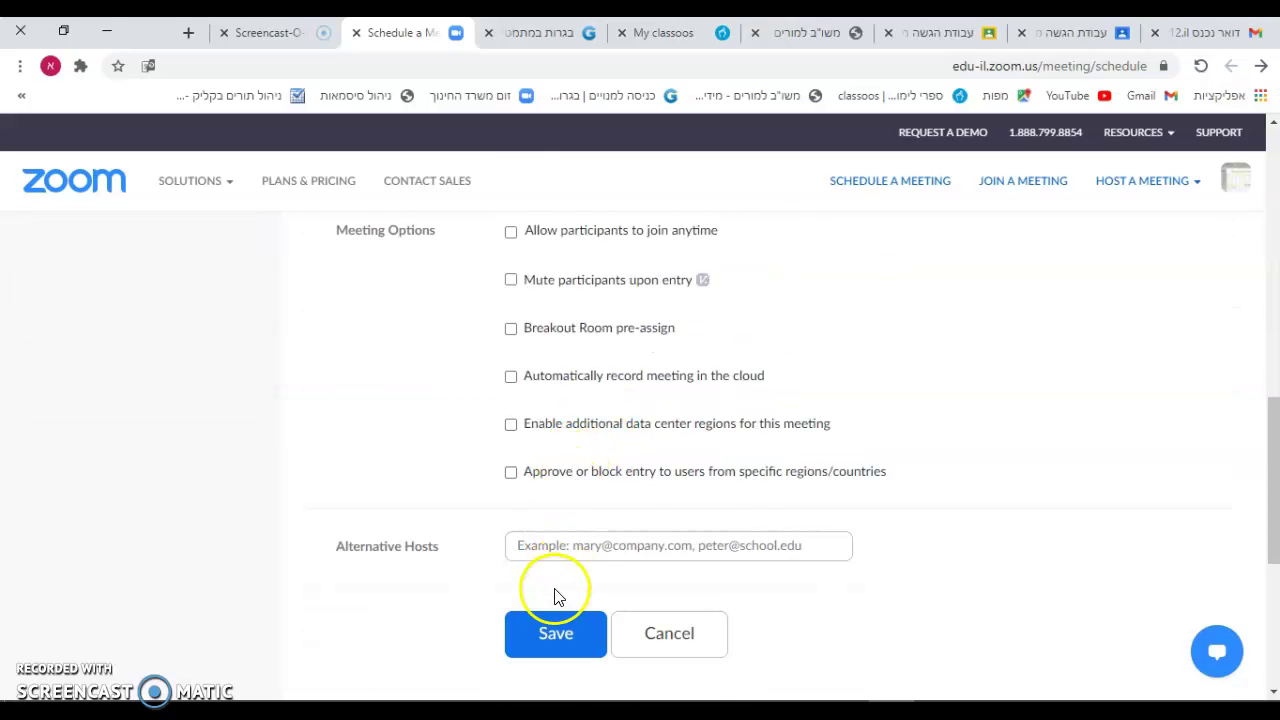
pyautogui.scroll(2, 515, 360)
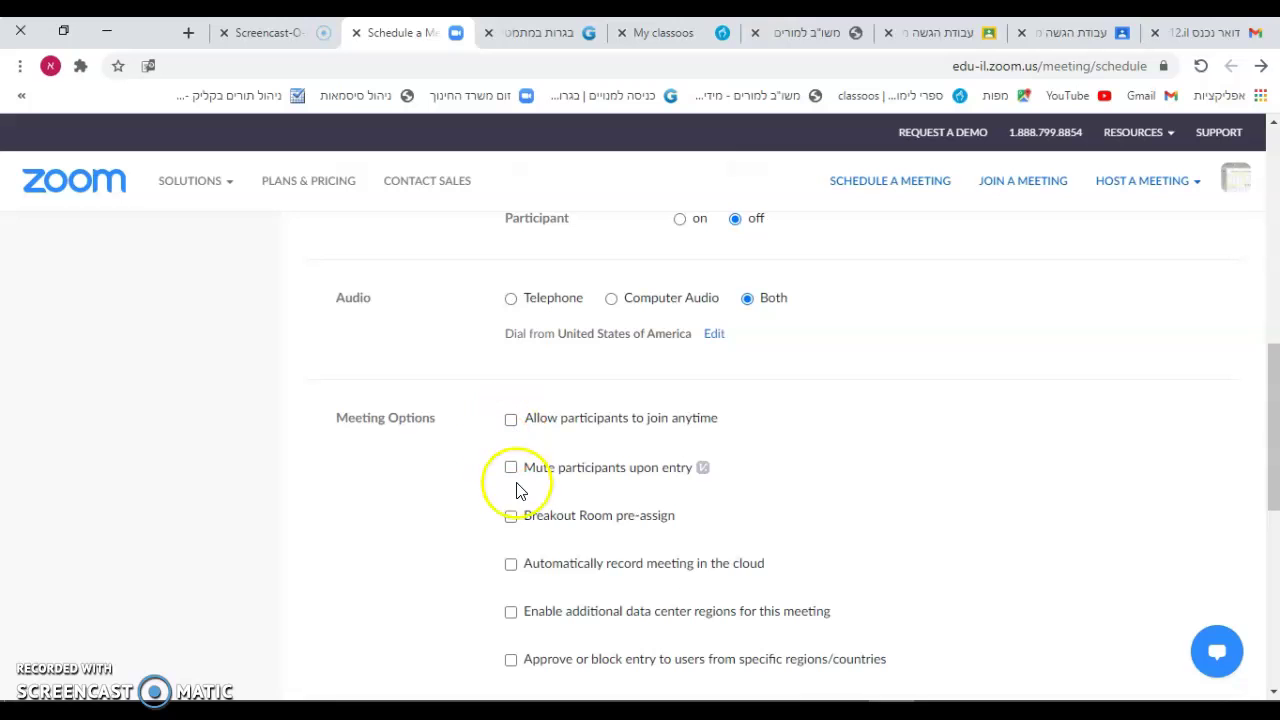
pyautogui.scroll(-1, 517, 495)
pyautogui.scroll(-1, 523, 517)
pyautogui.click(557, 636)
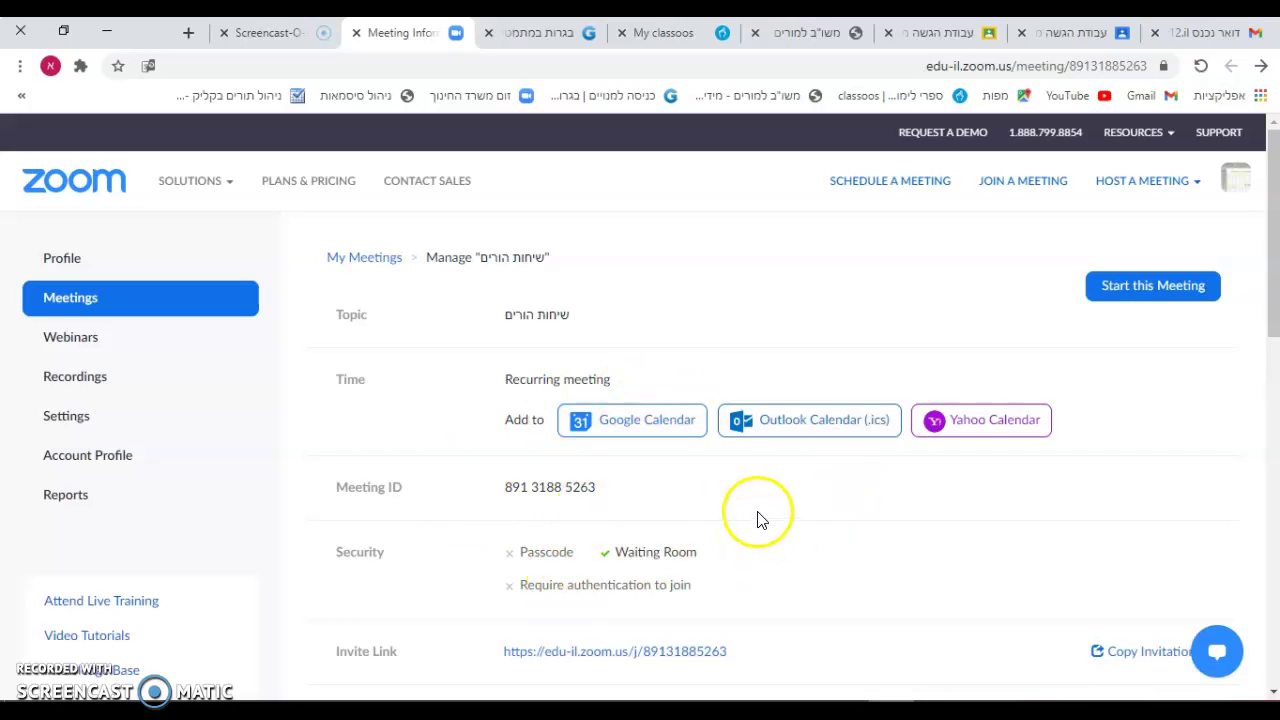
# Copy the link address of the saved meeting's invite link.
pyautogui.scroll(-1, 755, 520)
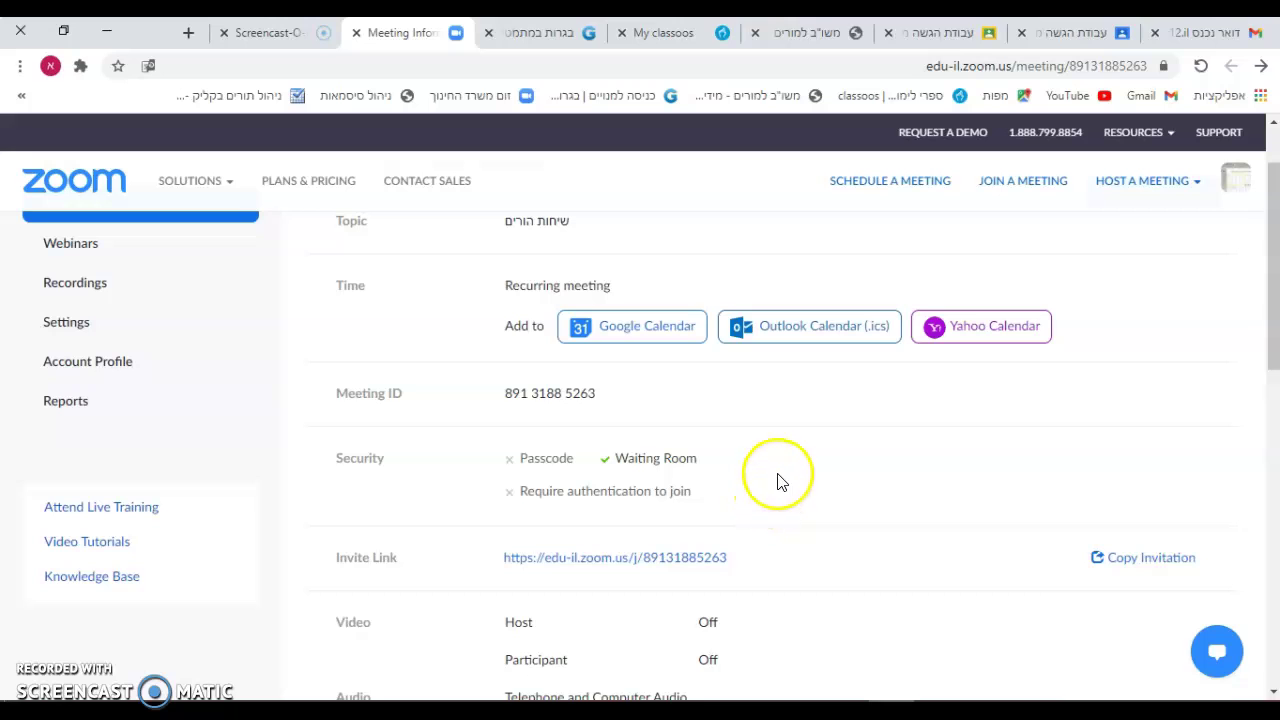
pyautogui.scroll(-1, 780, 457)
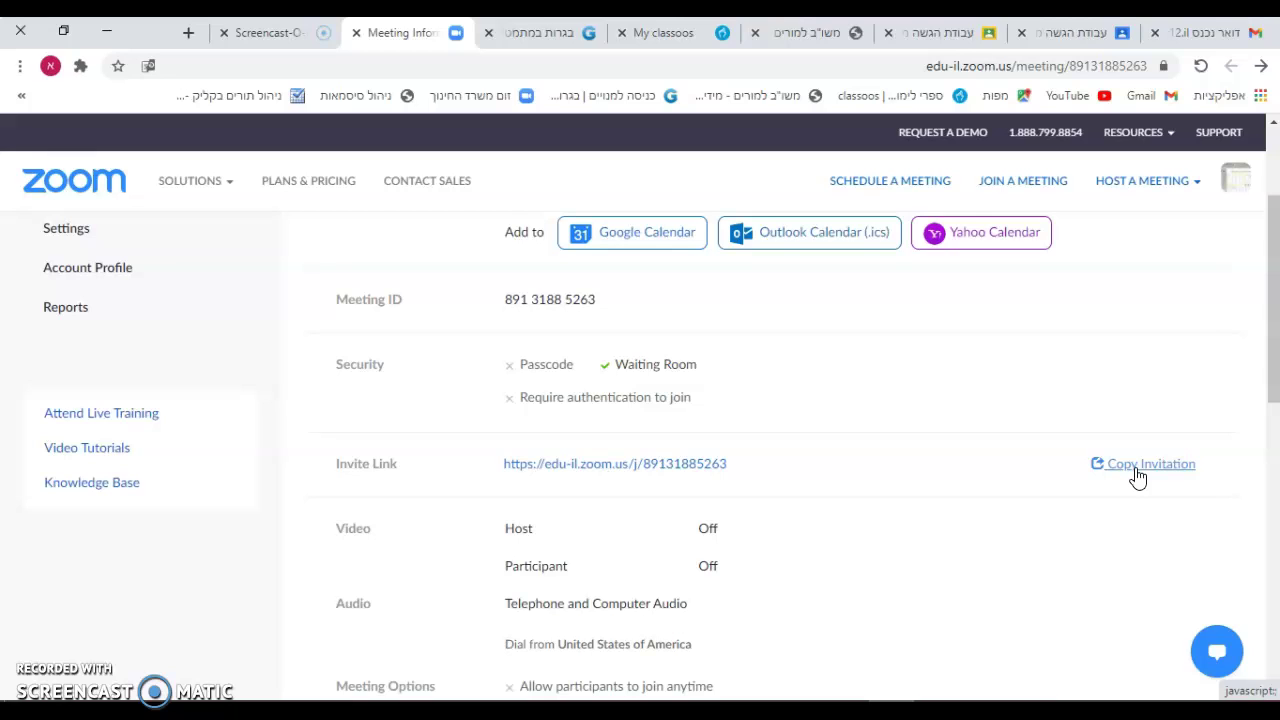
pyautogui.rightClick(688, 471)
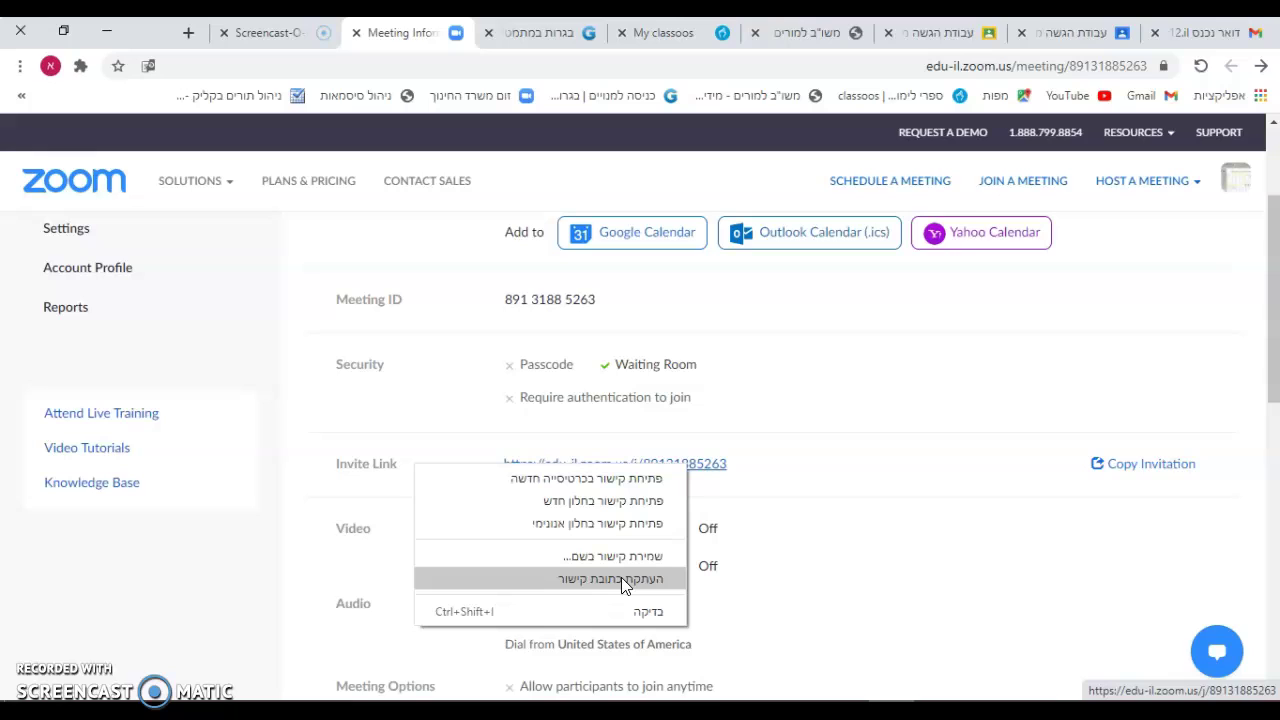
pyautogui.click(605, 578)
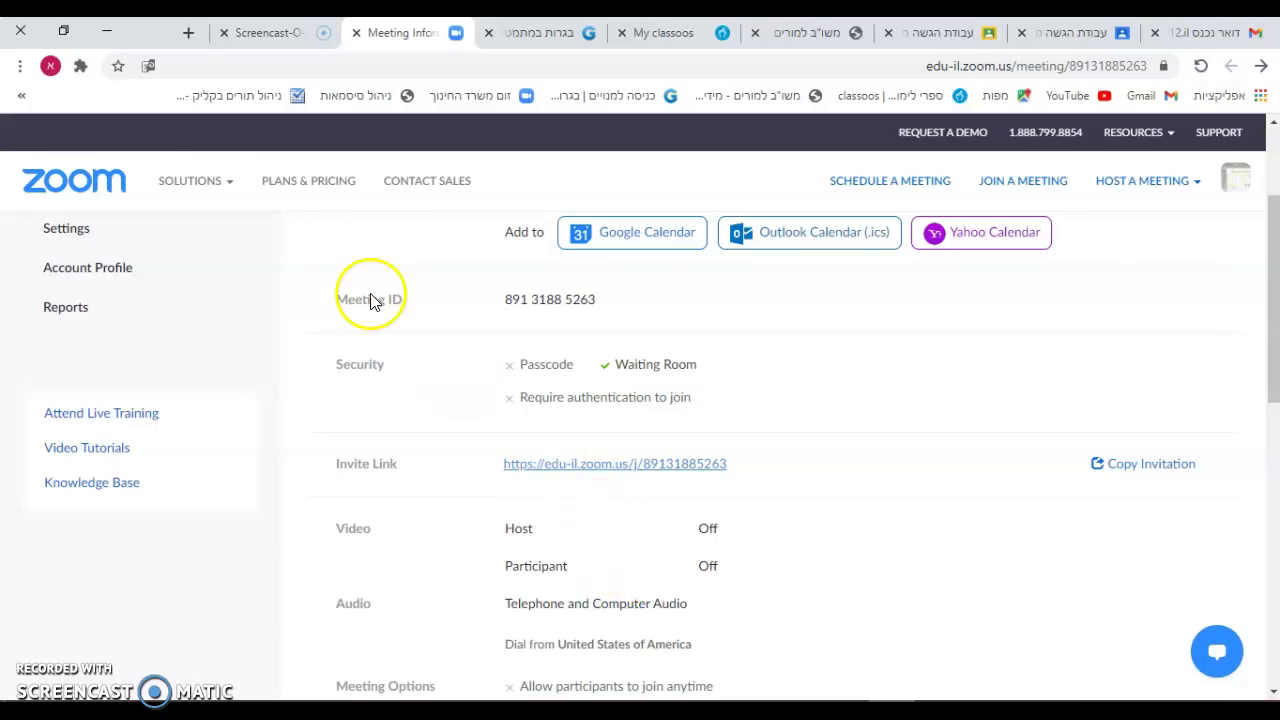
pyautogui.click(197, 35)
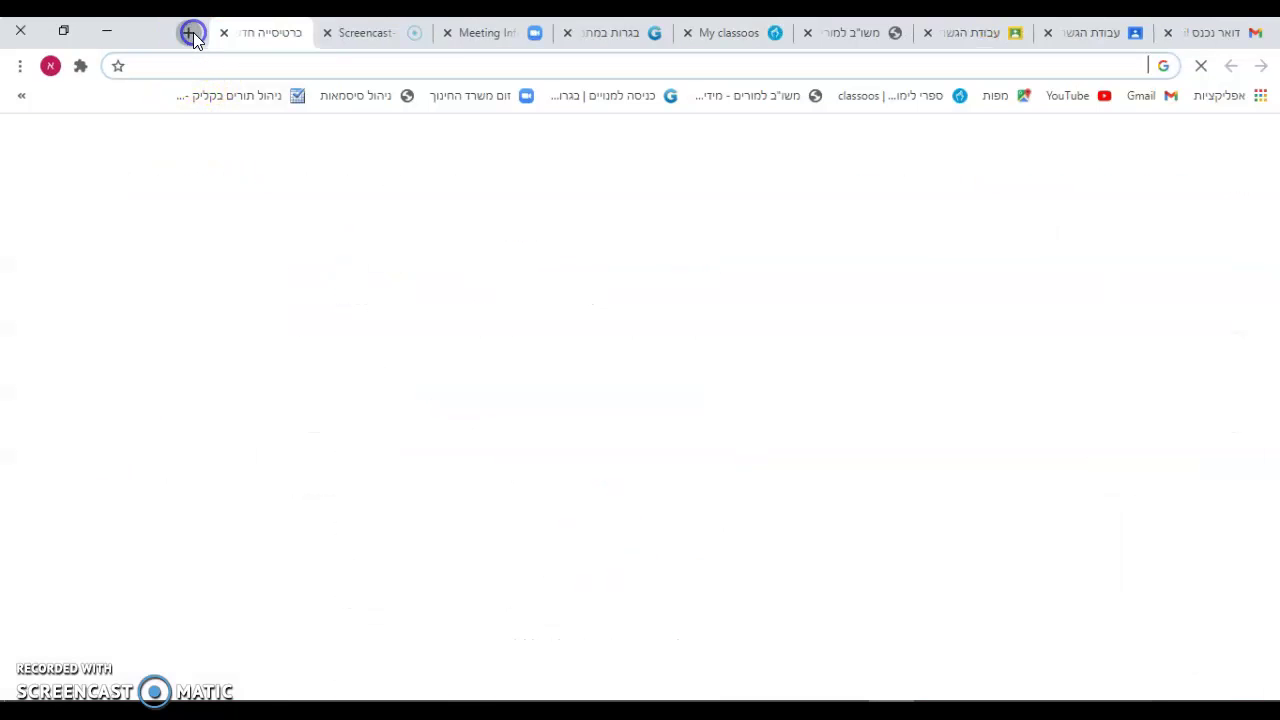
pyautogui.click(808, 410)
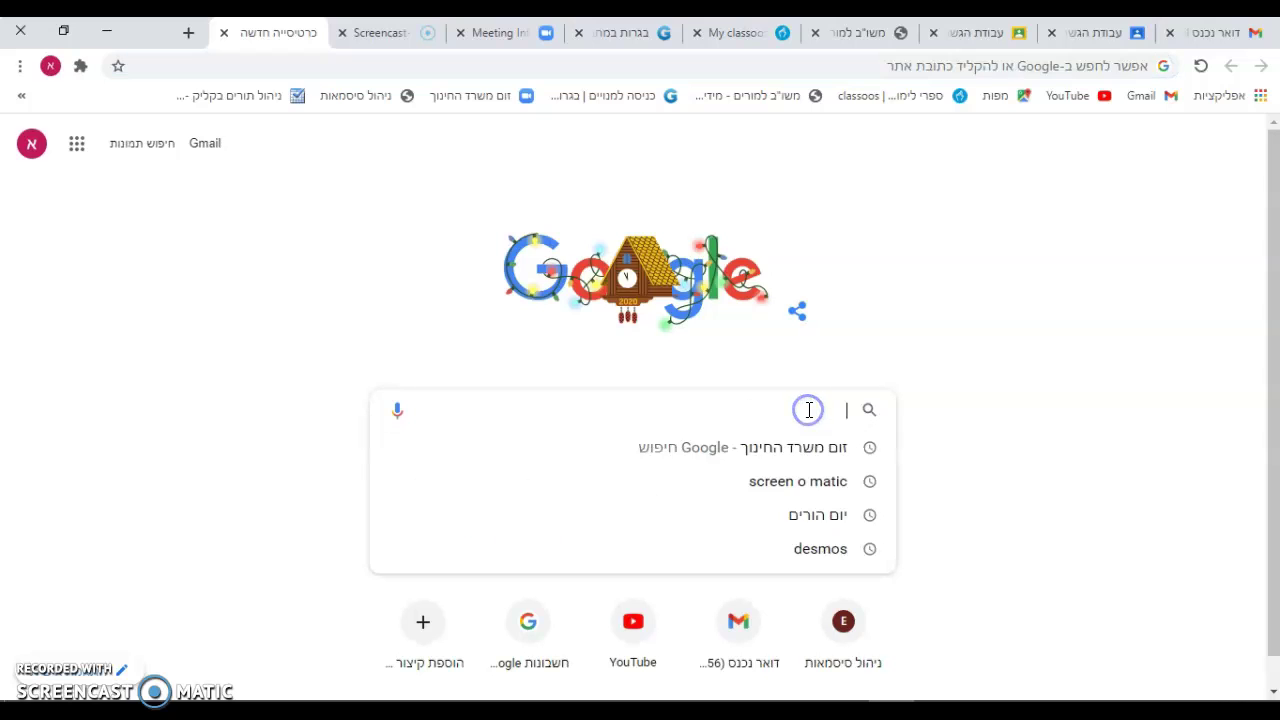
pyautogui.write('יום הורים')
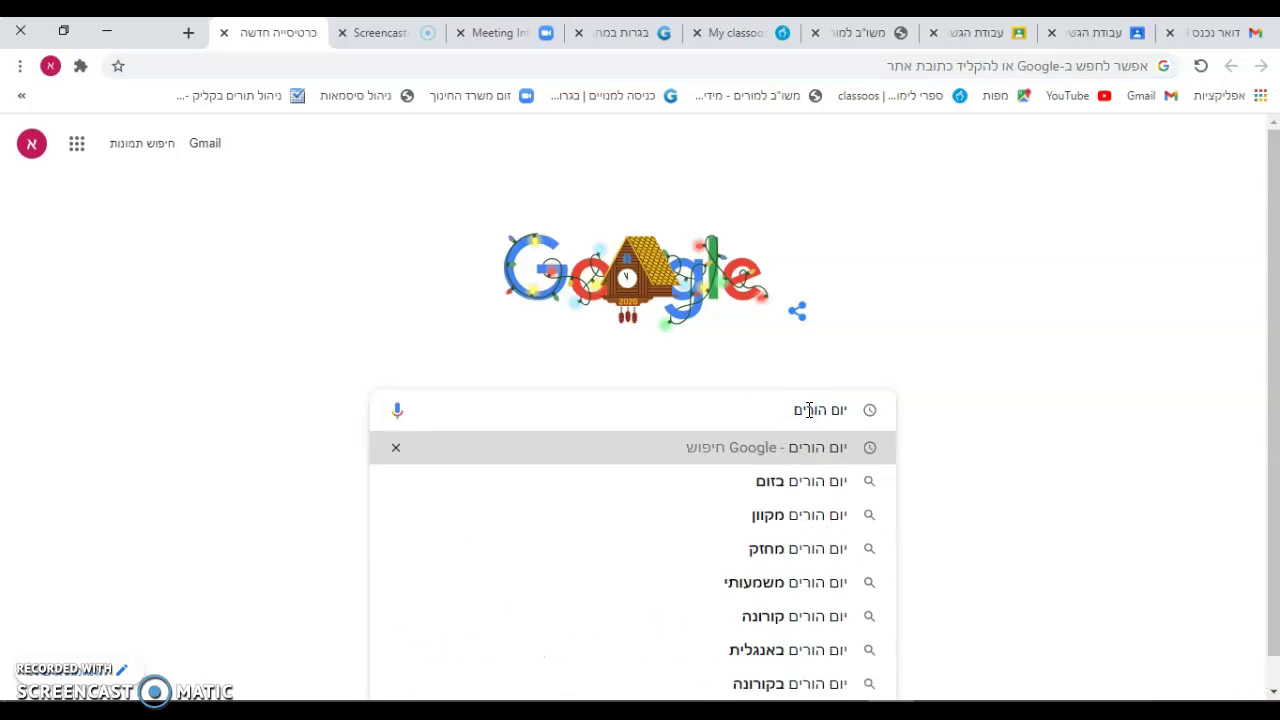
pyautogui.press('Return')
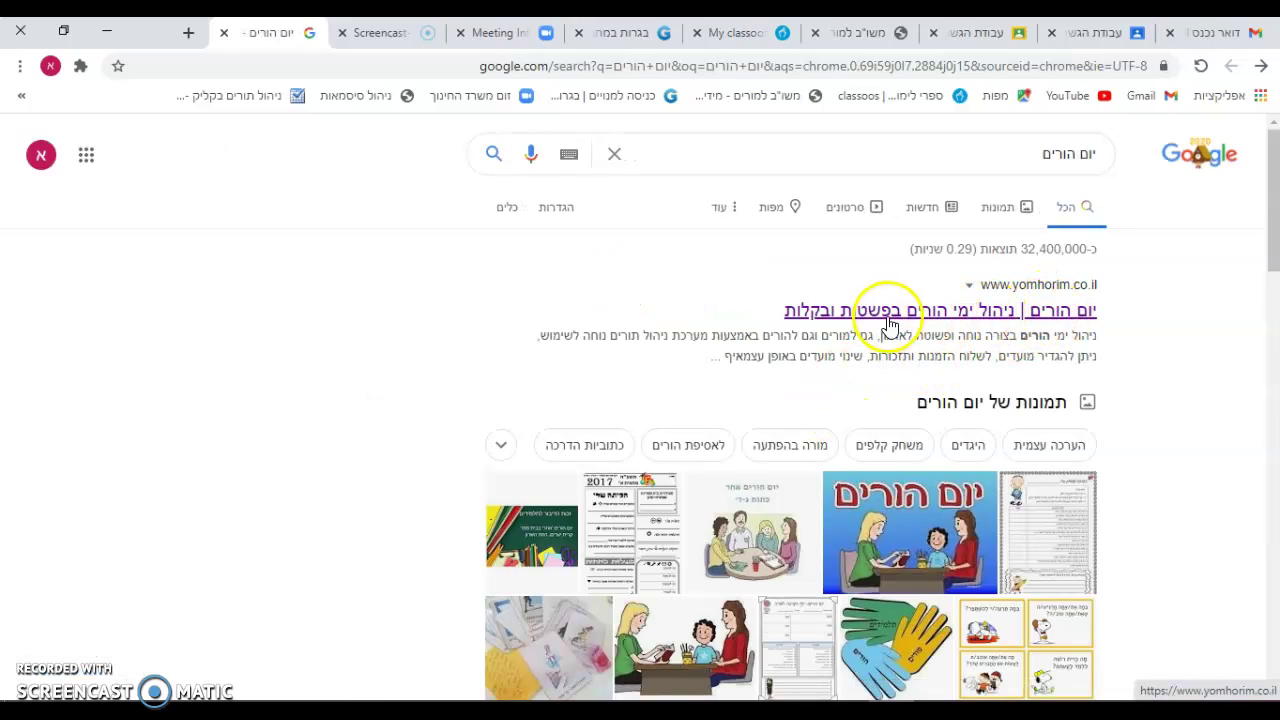
pyautogui.click(834, 318)
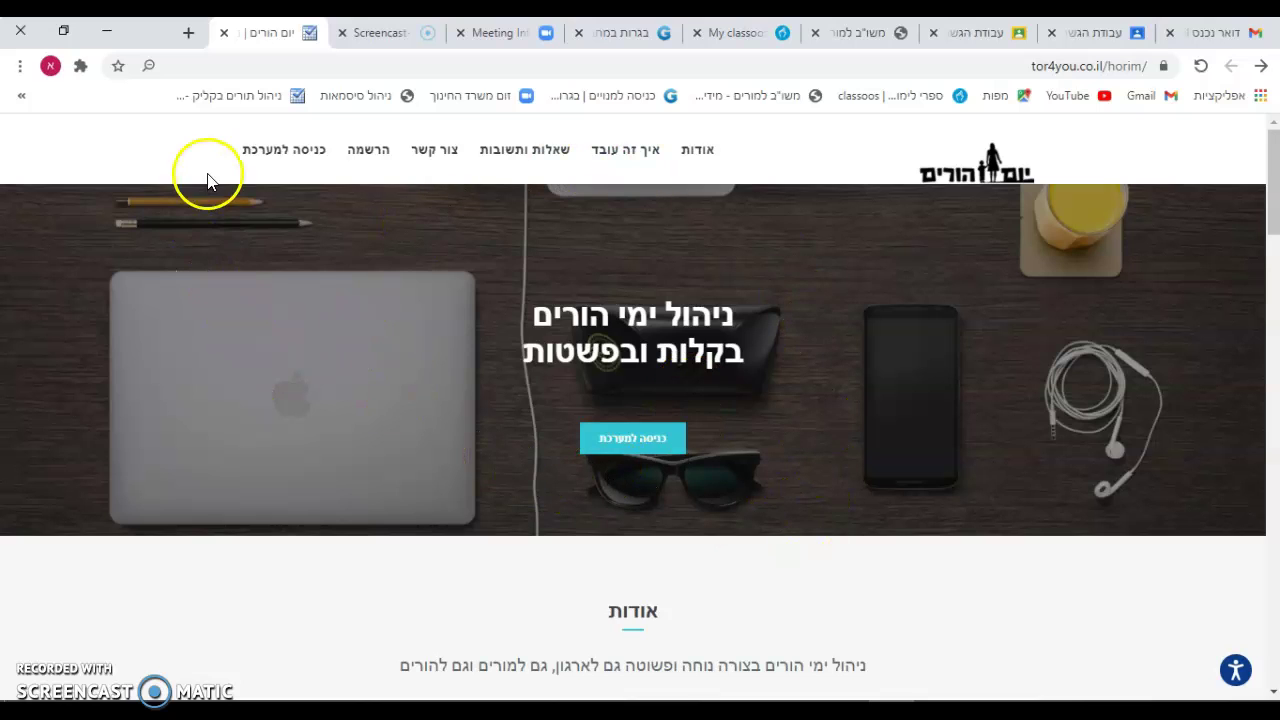
# Sign in to the parents' day system with the teacher's saved e-mail address and account password.
pyautogui.click(278, 160)
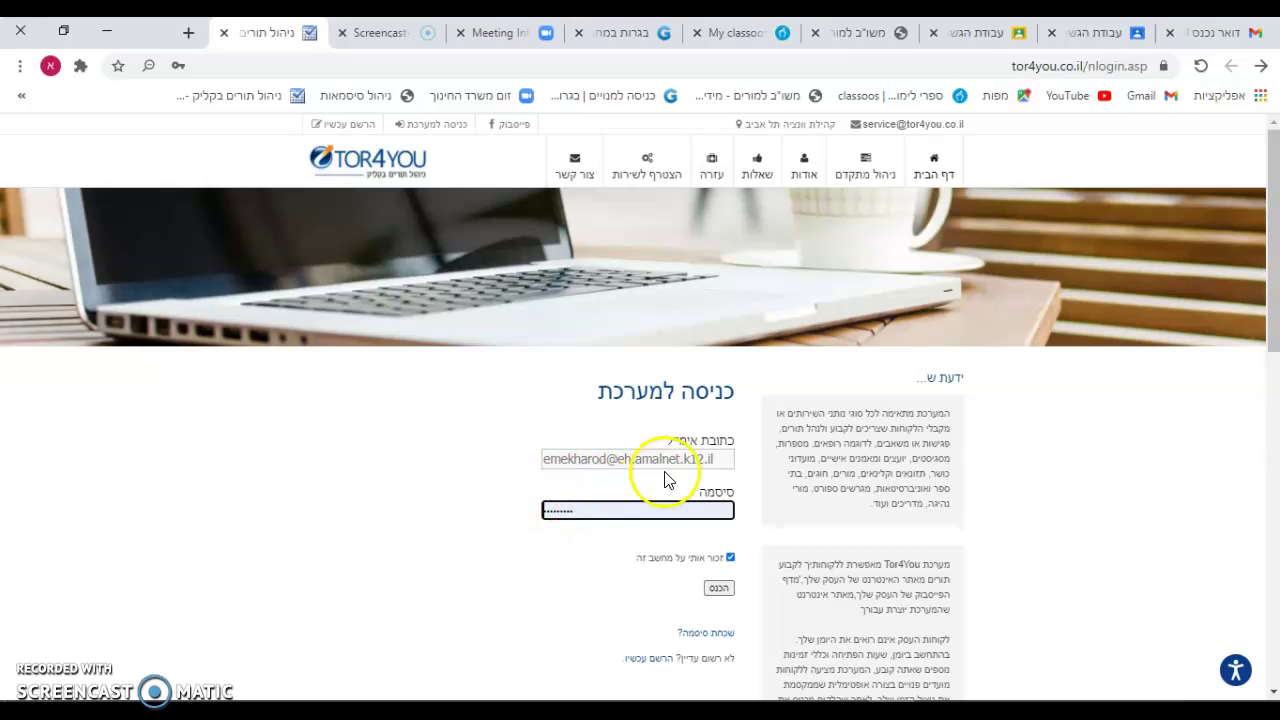
pyautogui.click(664, 463)
pyautogui.tripleClick(665, 466)
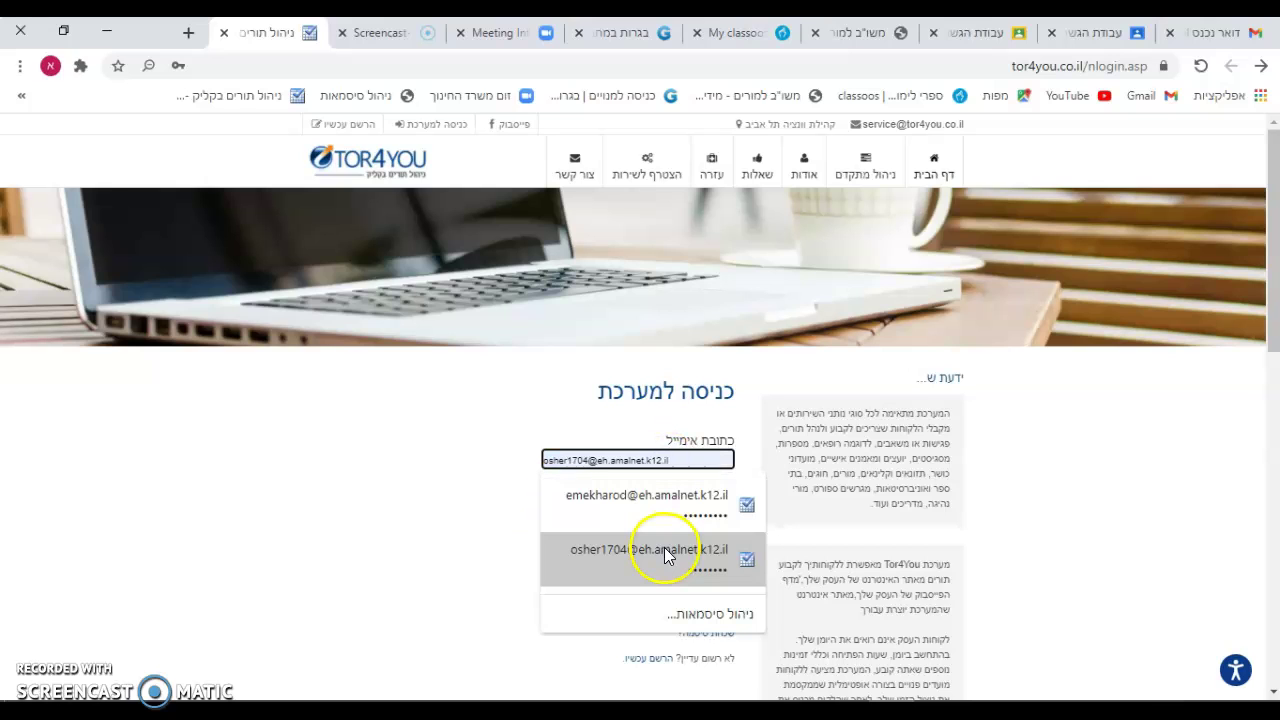
pyautogui.click(665, 553)
pyautogui.tripleClick(676, 459)
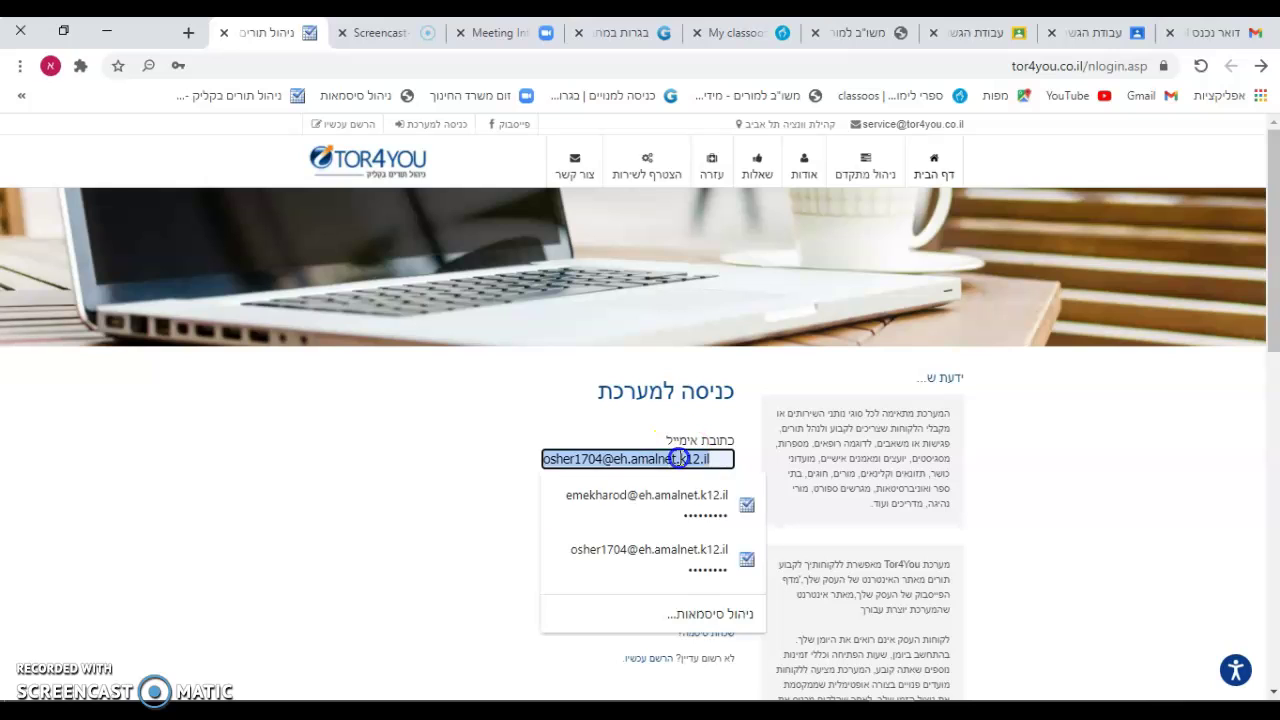
pyautogui.click(655, 519)
pyautogui.click(716, 591)
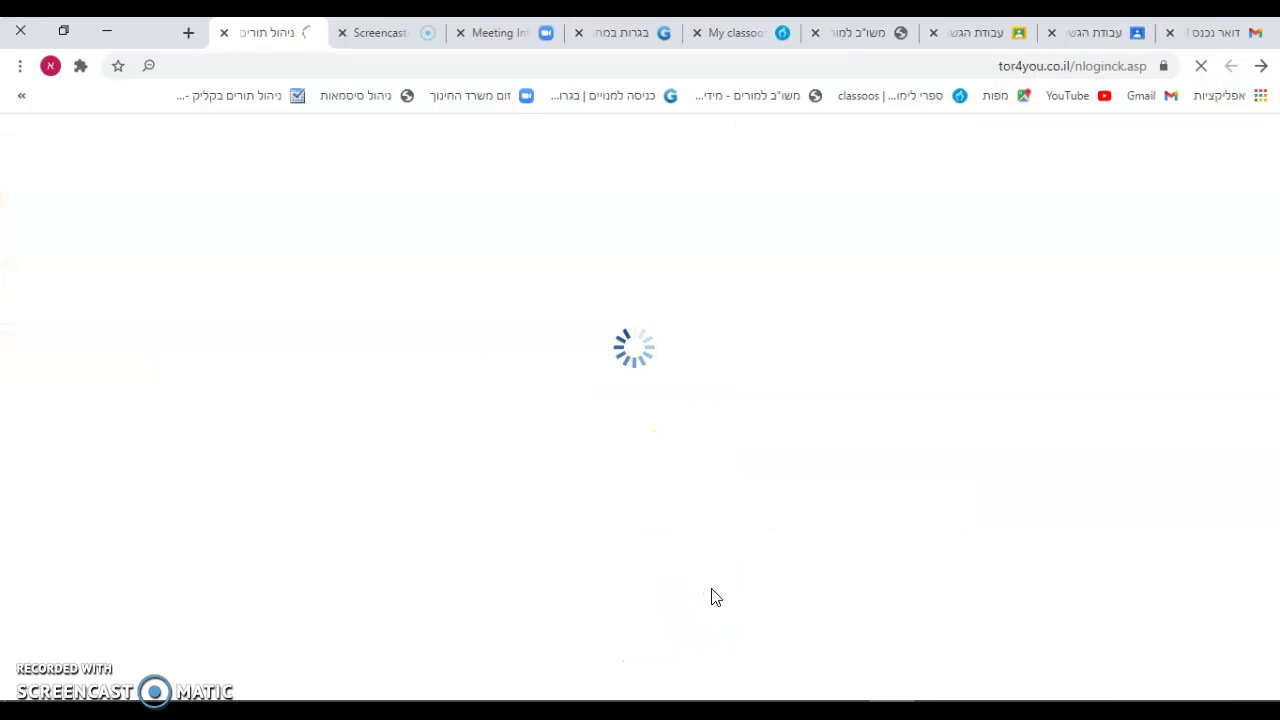
# Examine the appointment slots in the calendar for the weeks 3/1 - 9/1 and 10/1 - 16/1.
pyautogui.click(475, 237)
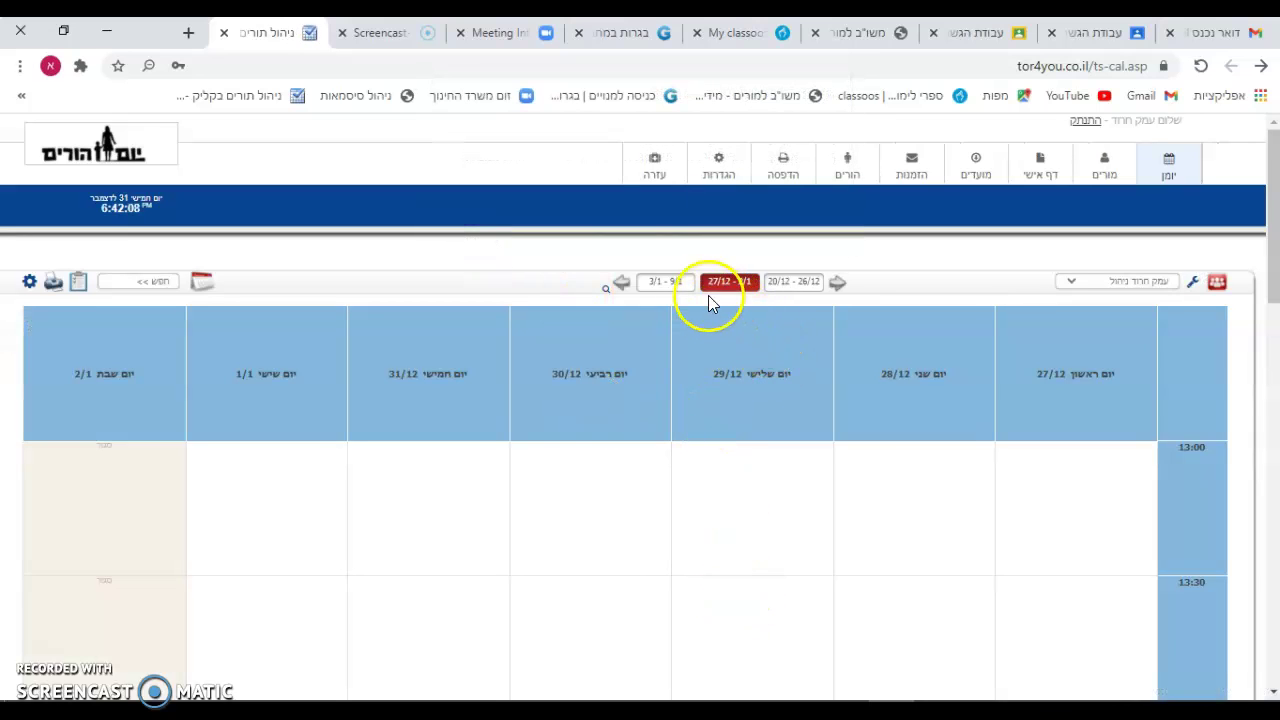
pyautogui.click(679, 287)
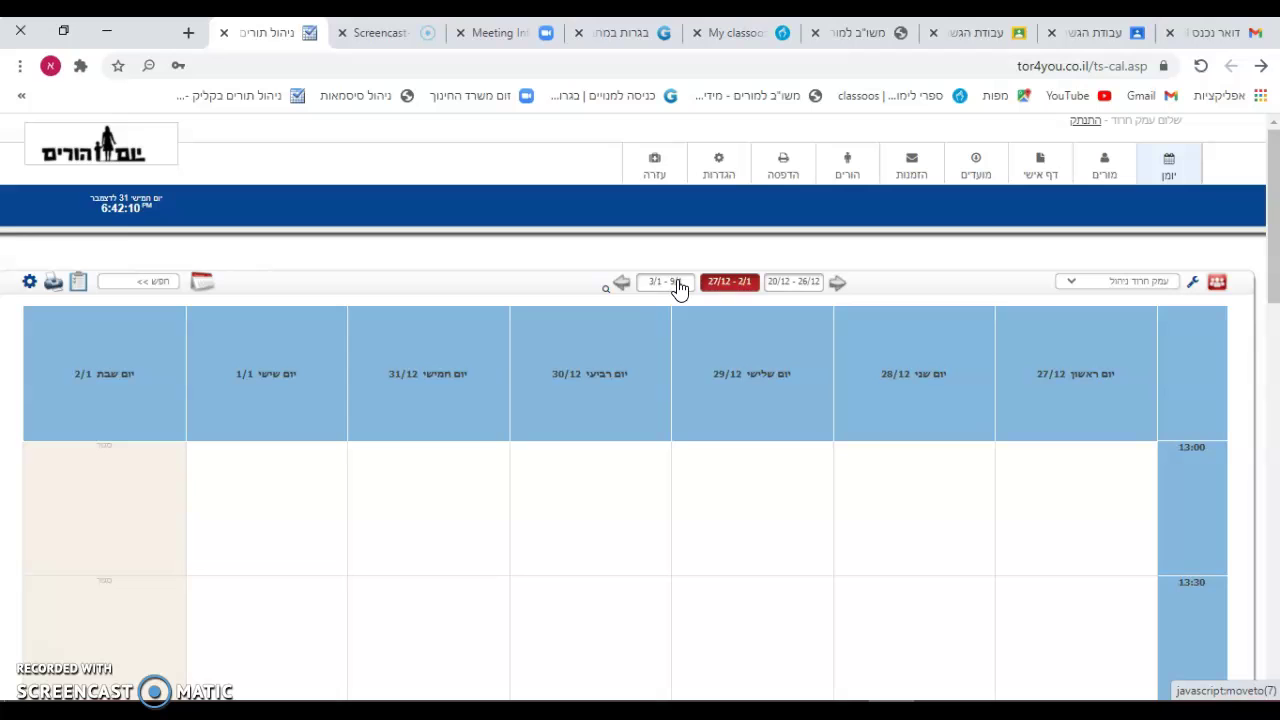
pyautogui.click(679, 287)
pyautogui.click(454, 222)
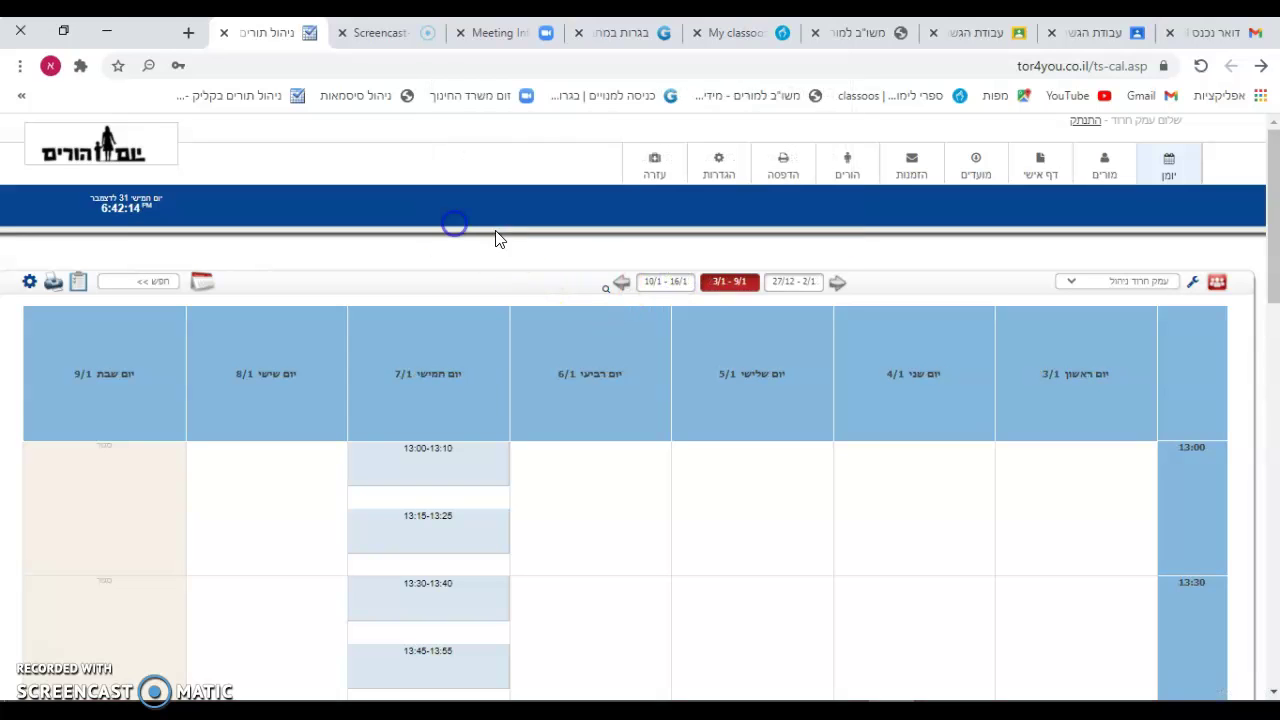
pyautogui.scroll(-2, 657, 380)
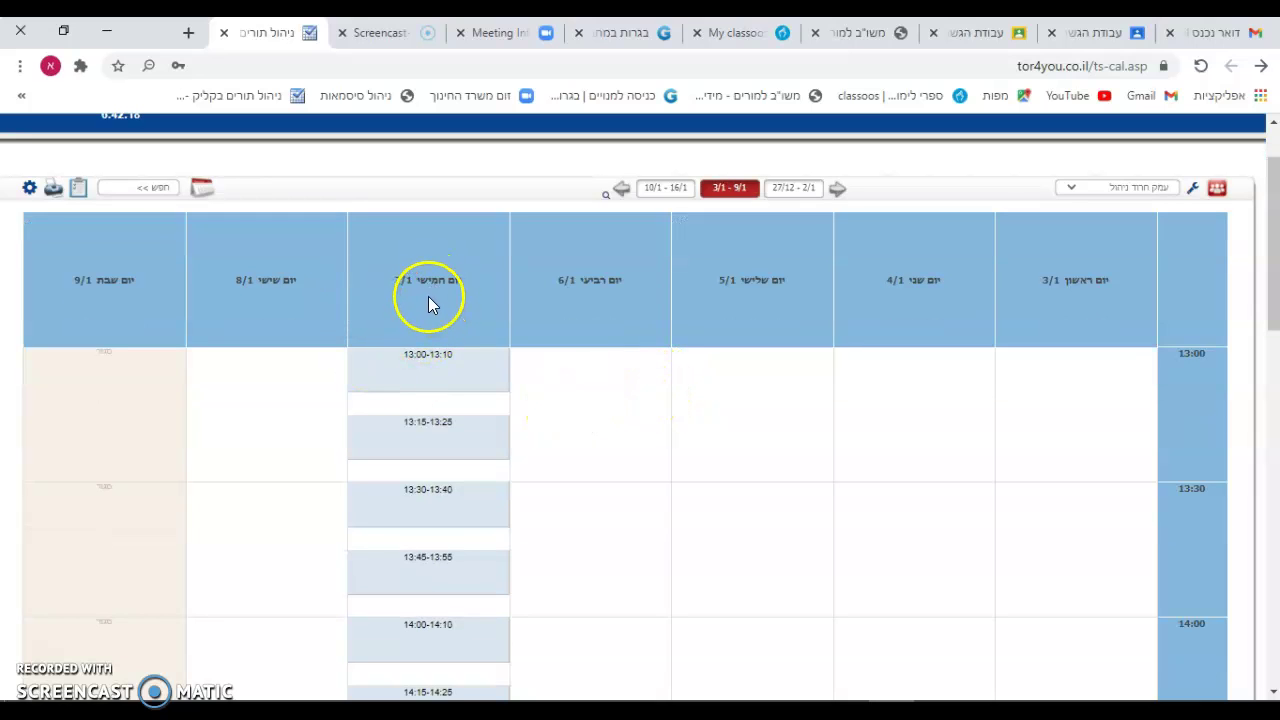
pyautogui.scroll(-5, 437, 300)
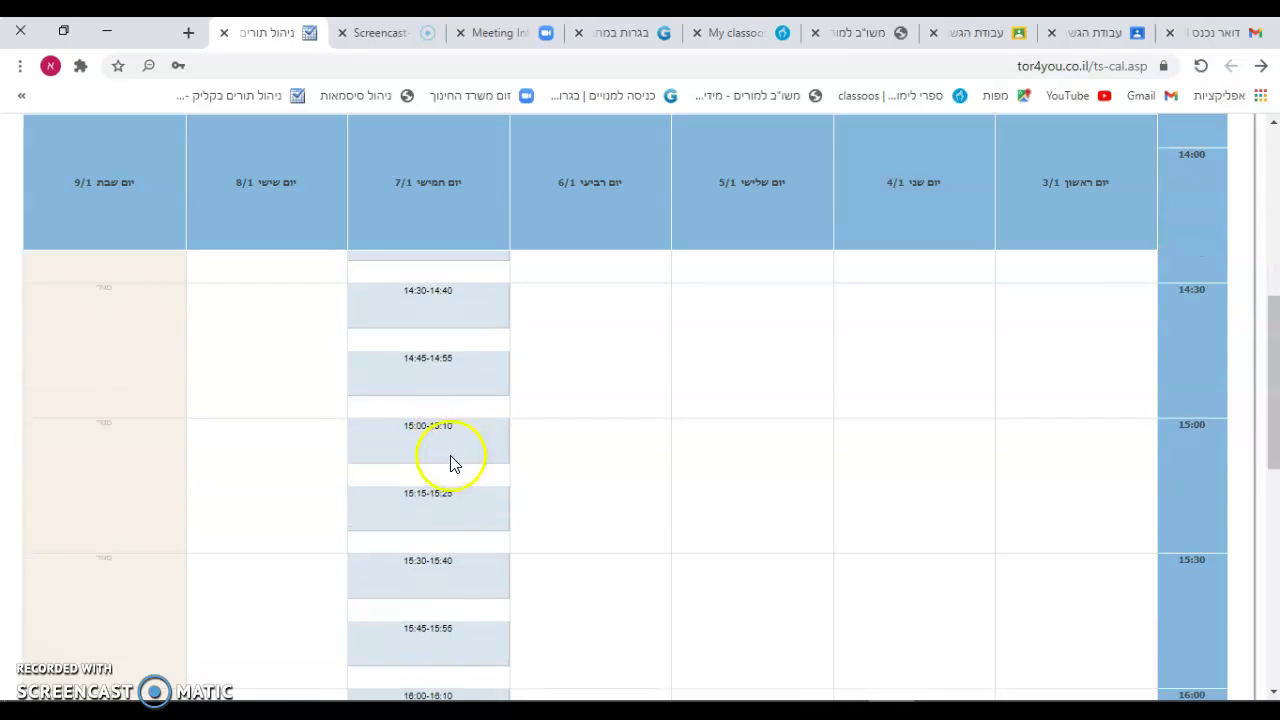
pyautogui.scroll(5, 450, 463)
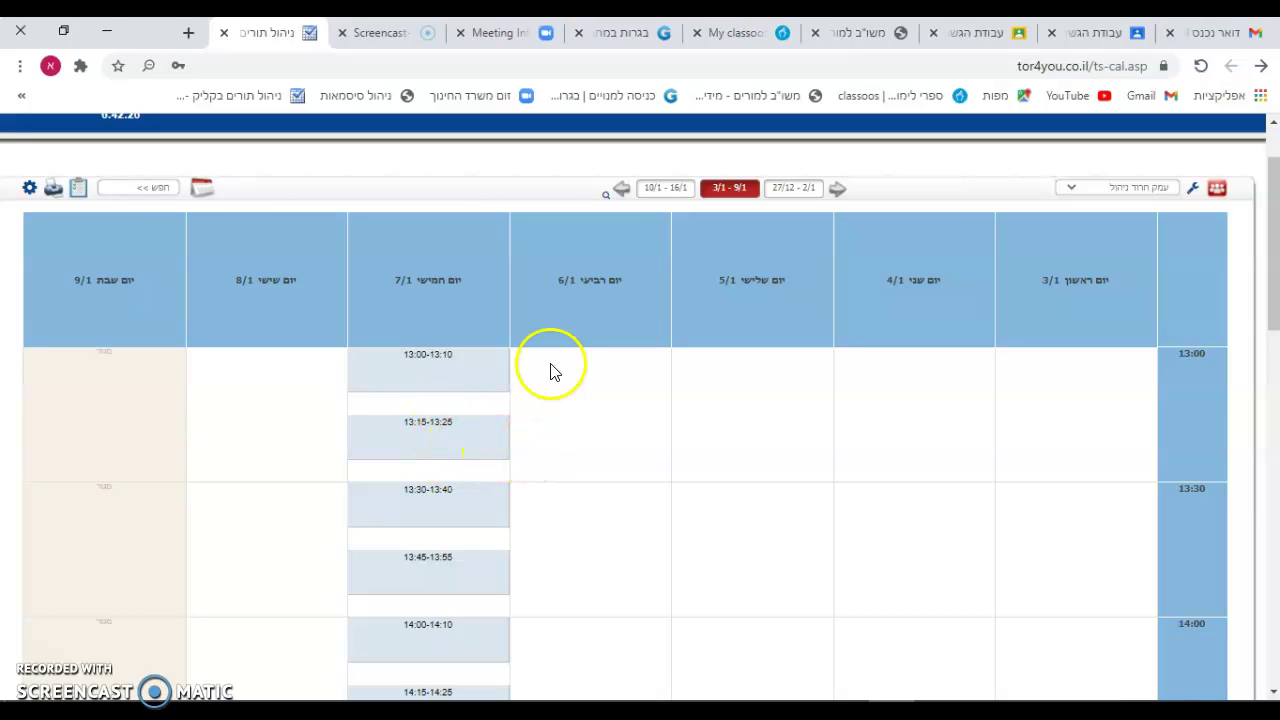
pyautogui.click(619, 187)
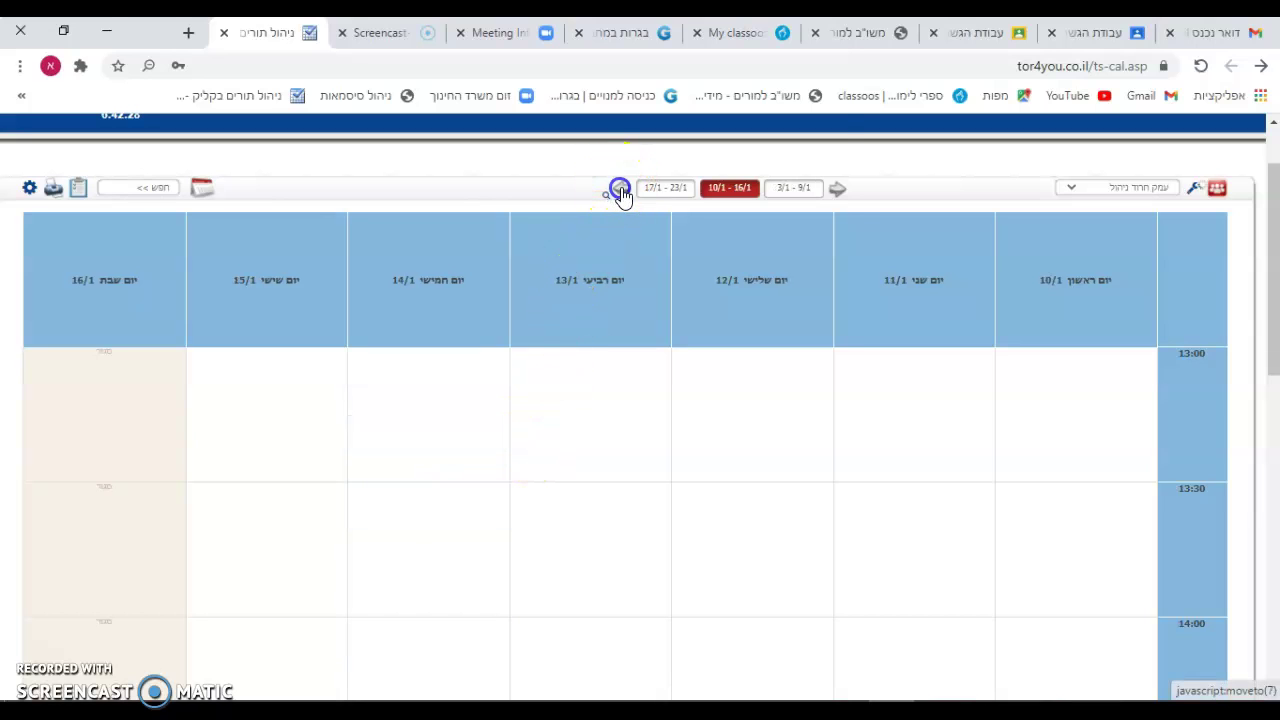
pyautogui.click(452, 231)
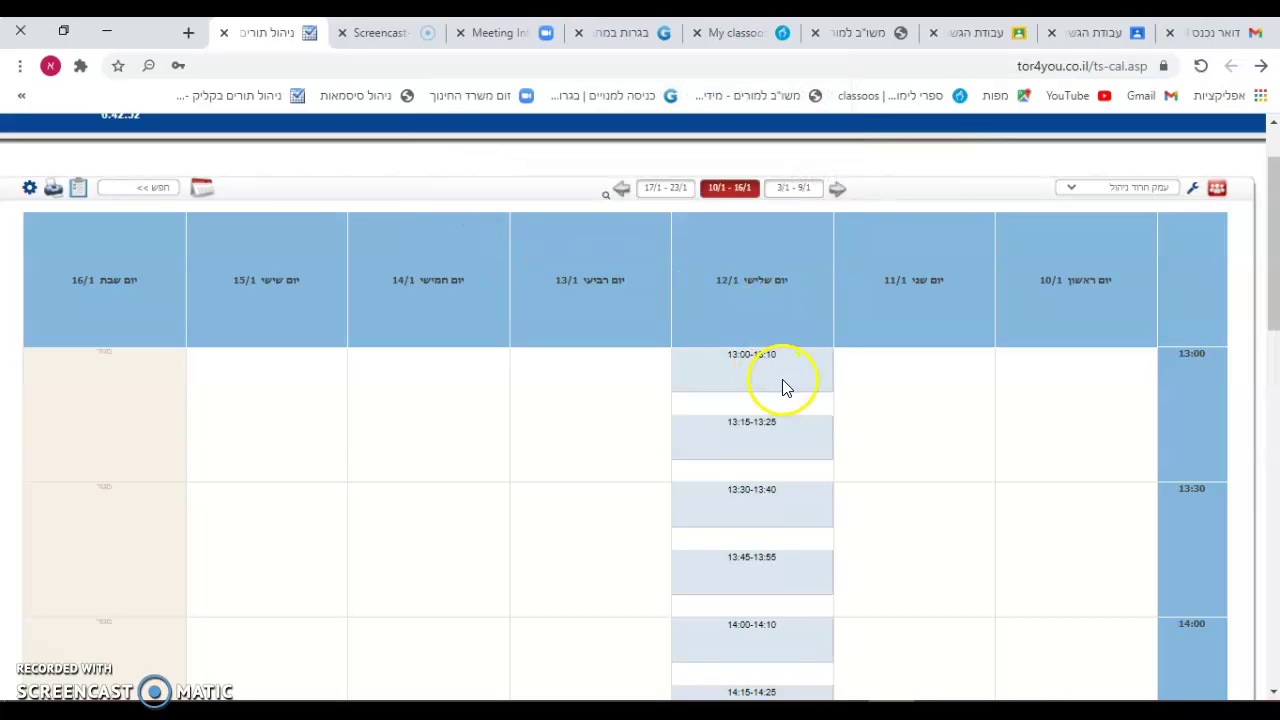
pyautogui.scroll(1, 795, 366)
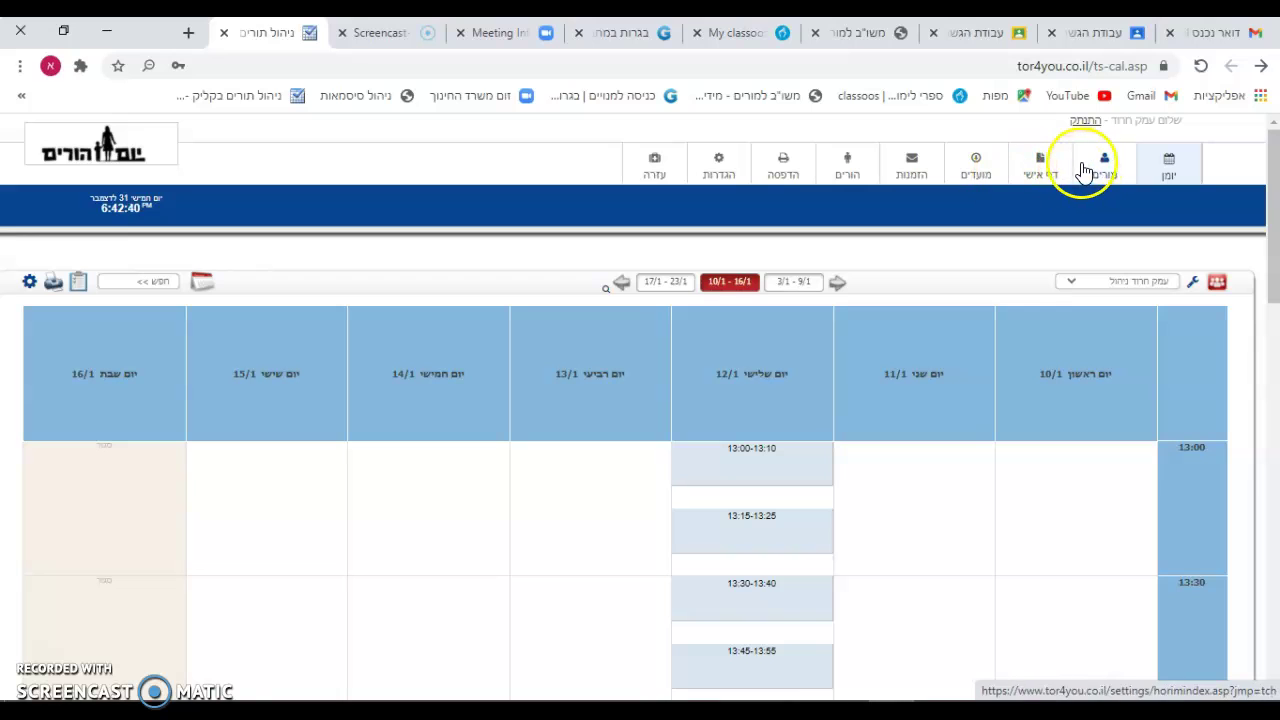
# Replace the personal Zoom link on the teacher's personal page with the copied meeting link and submit the update.
pyautogui.click(1047, 168)
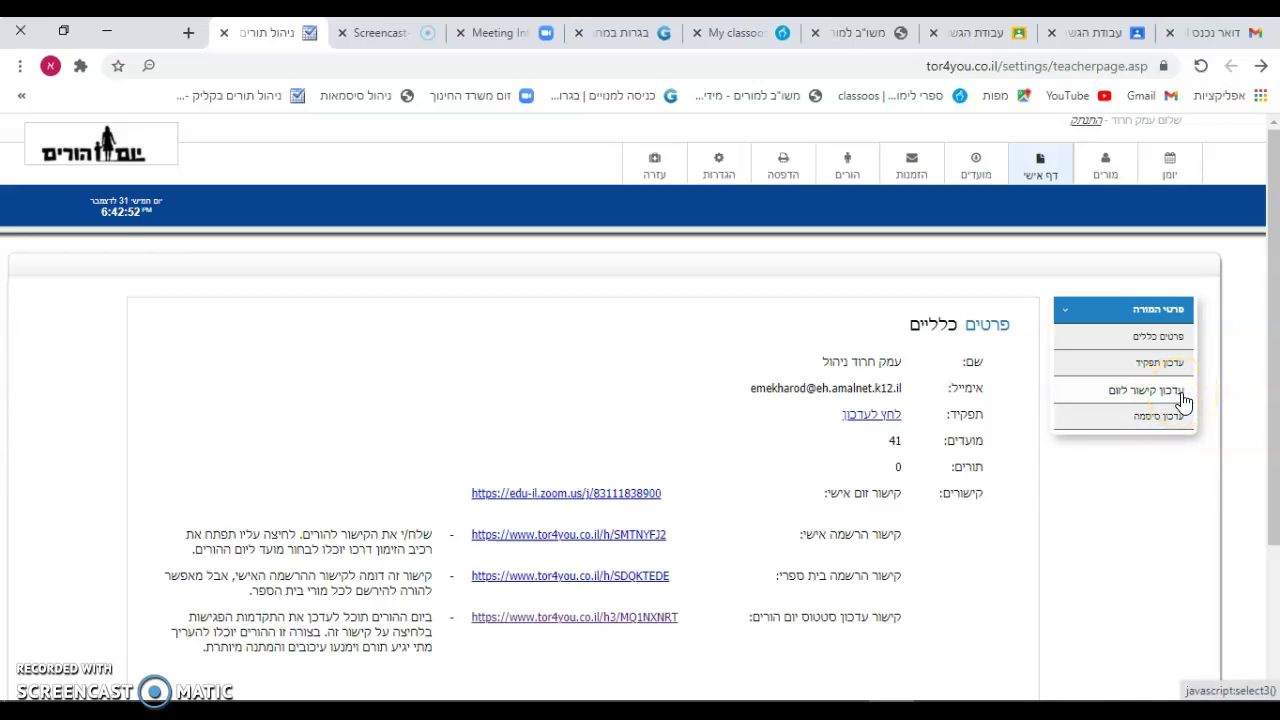
pyautogui.click(1183, 400)
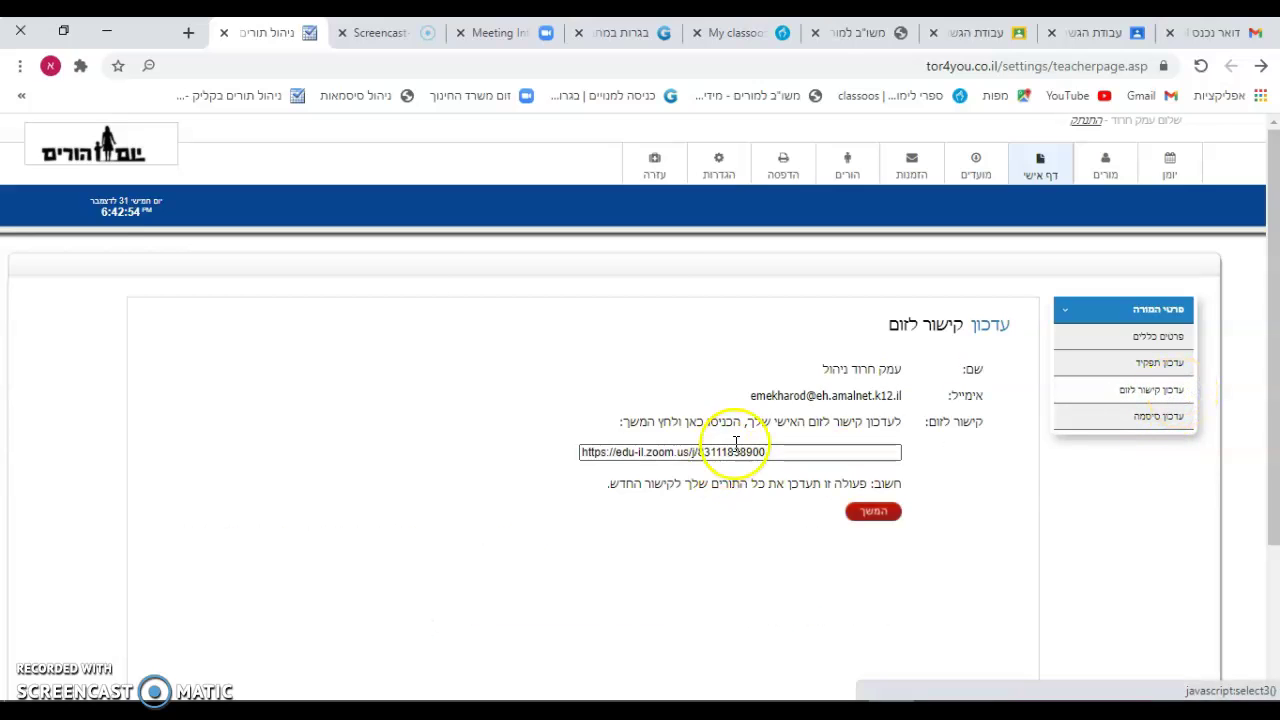
pyautogui.tripleClick(794, 452)
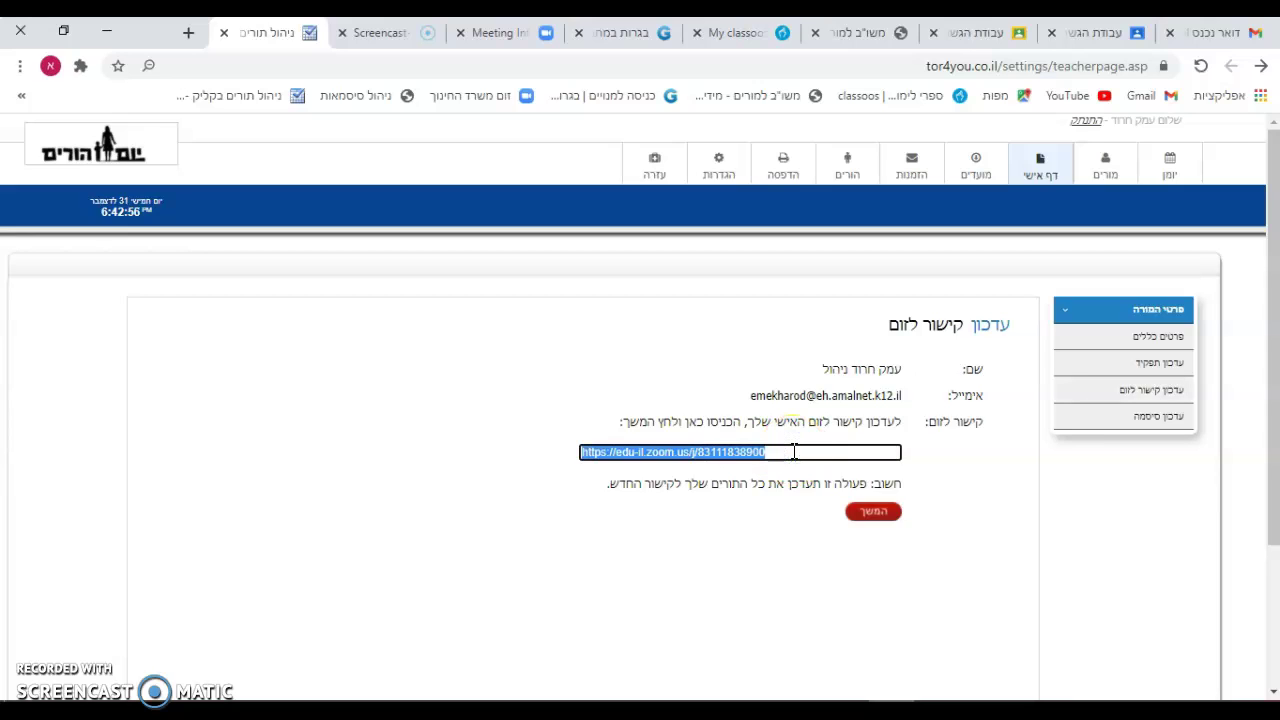
pyautogui.press('BackSpace')
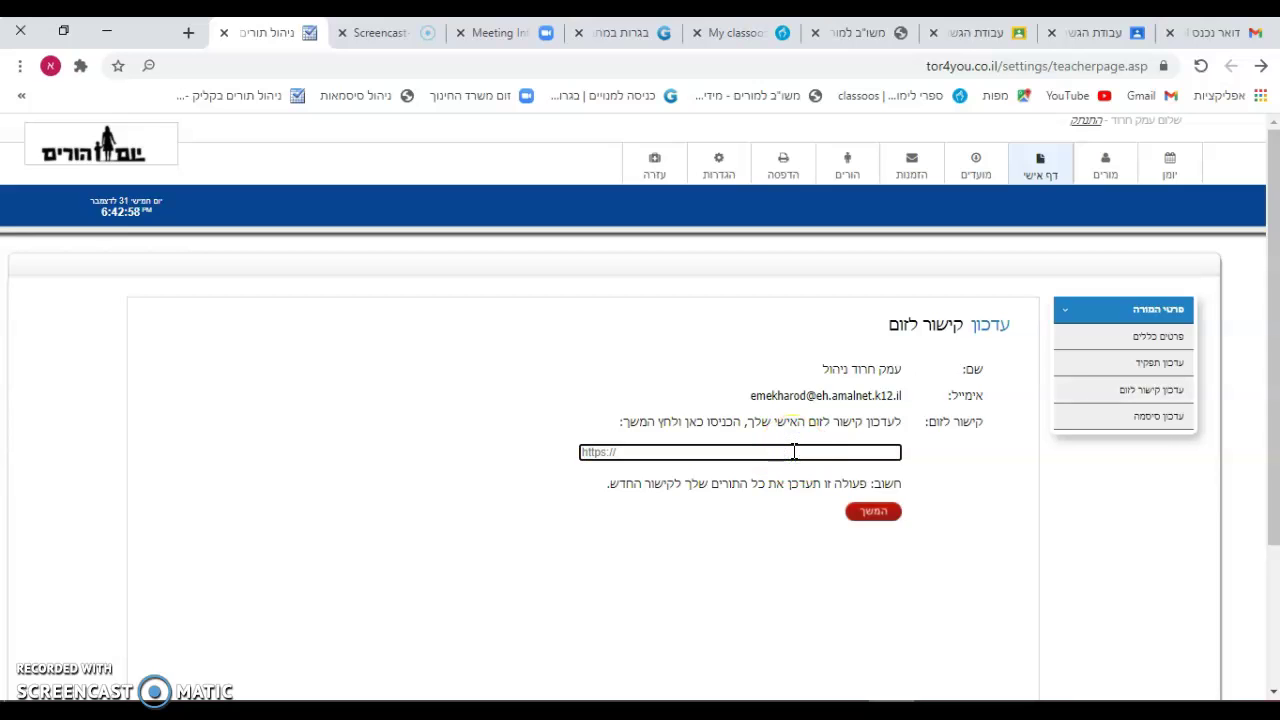
pyautogui.hotkey('ctrl', 'v')
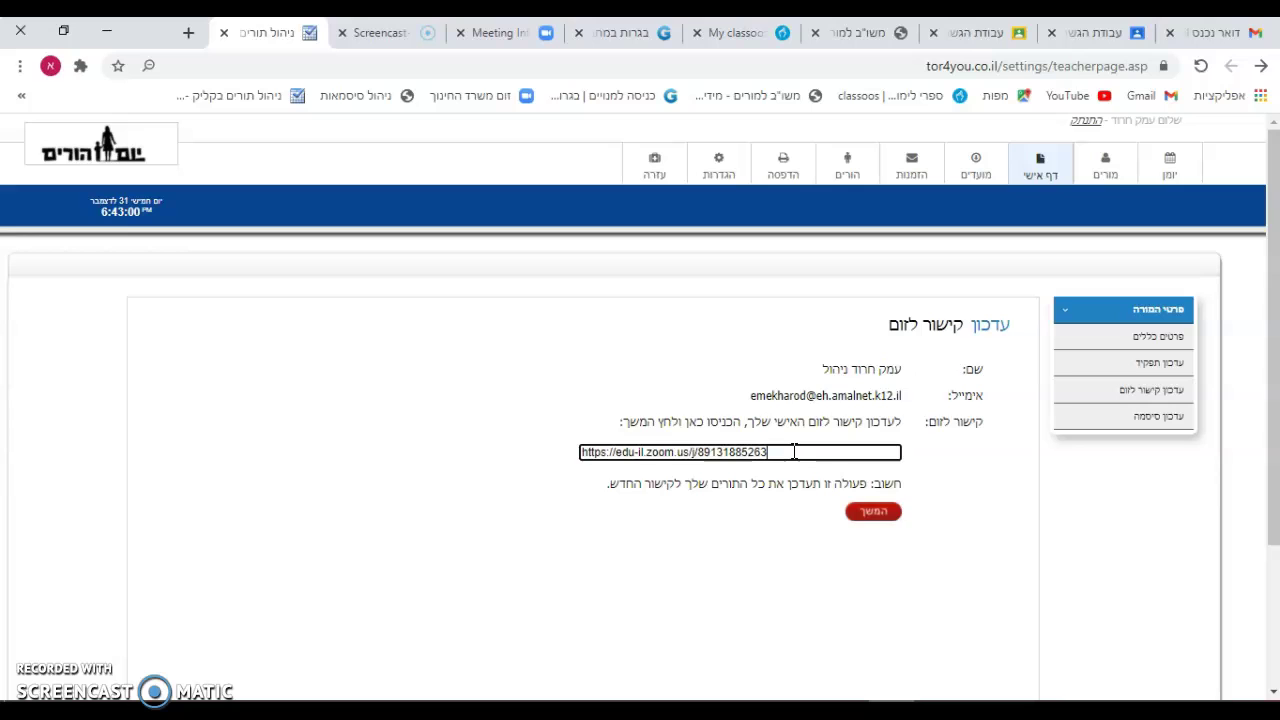
pyautogui.rightClick(800, 452)
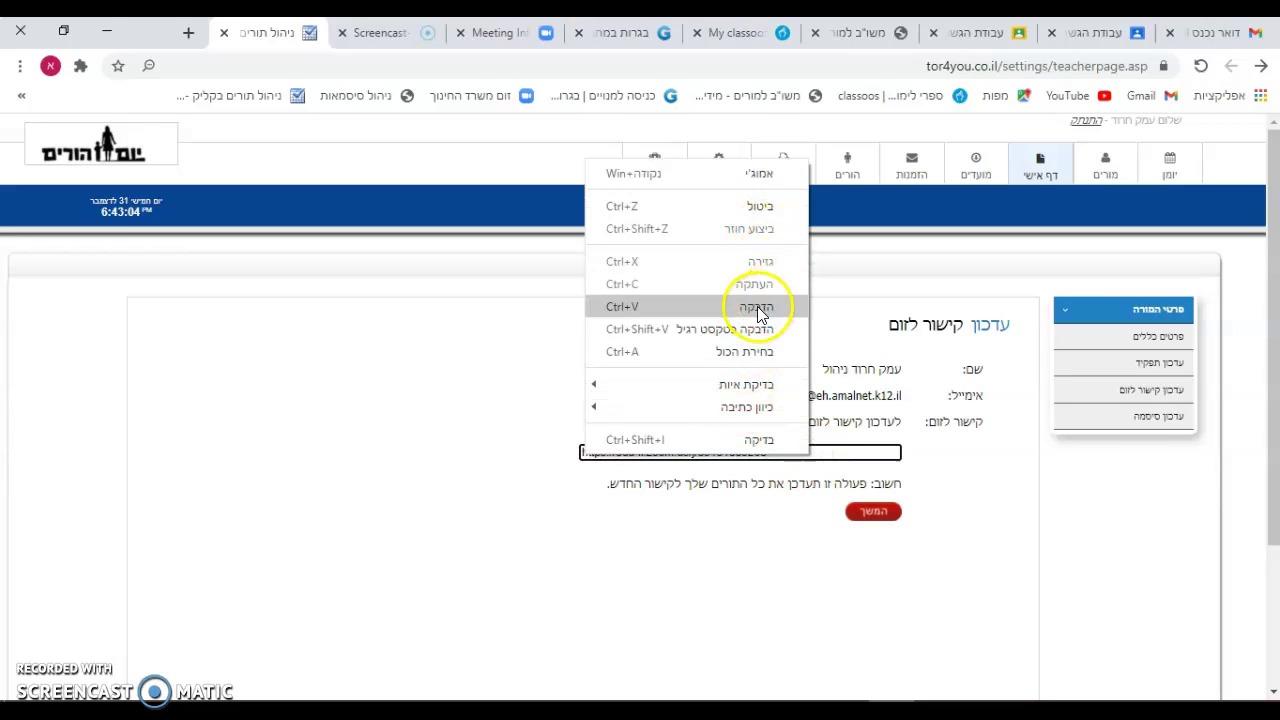
pyautogui.click(420, 376)
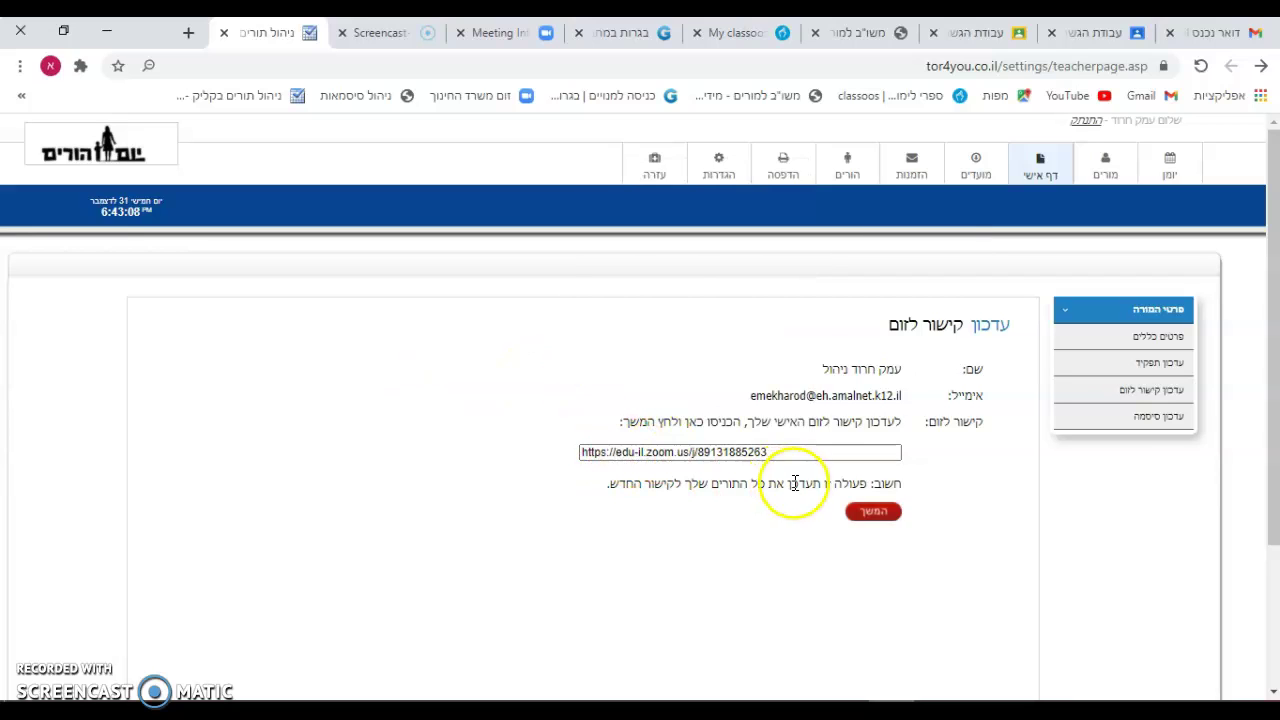
pyautogui.click(888, 518)
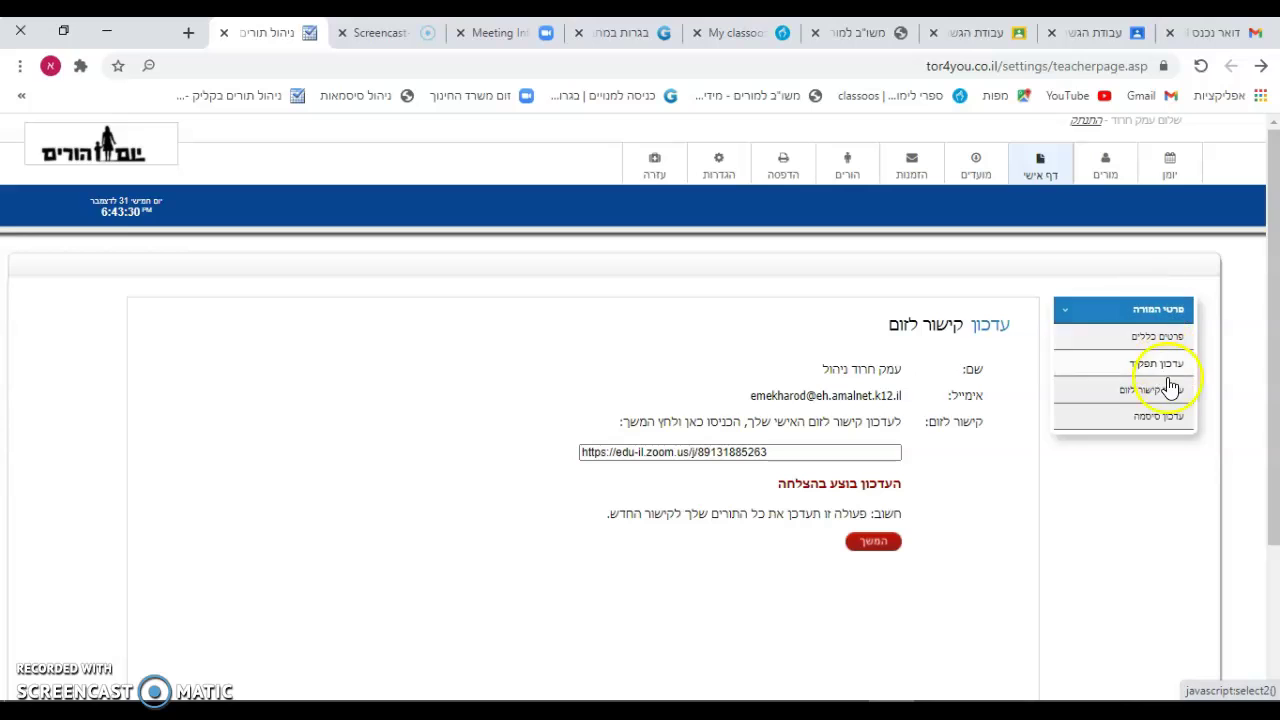
# Update the teacher's role (תפקיד) on the personal page to "מתמטיקה" and submit it.
pyautogui.click(1181, 370)
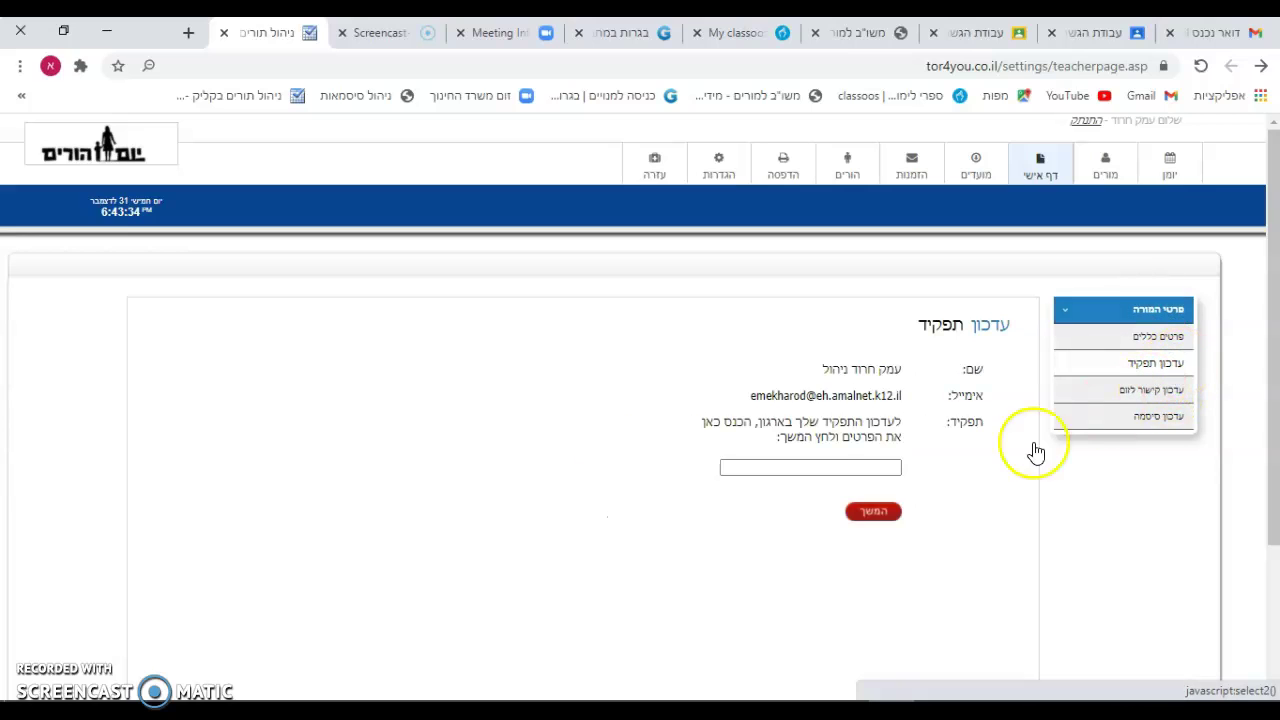
pyautogui.click(890, 467)
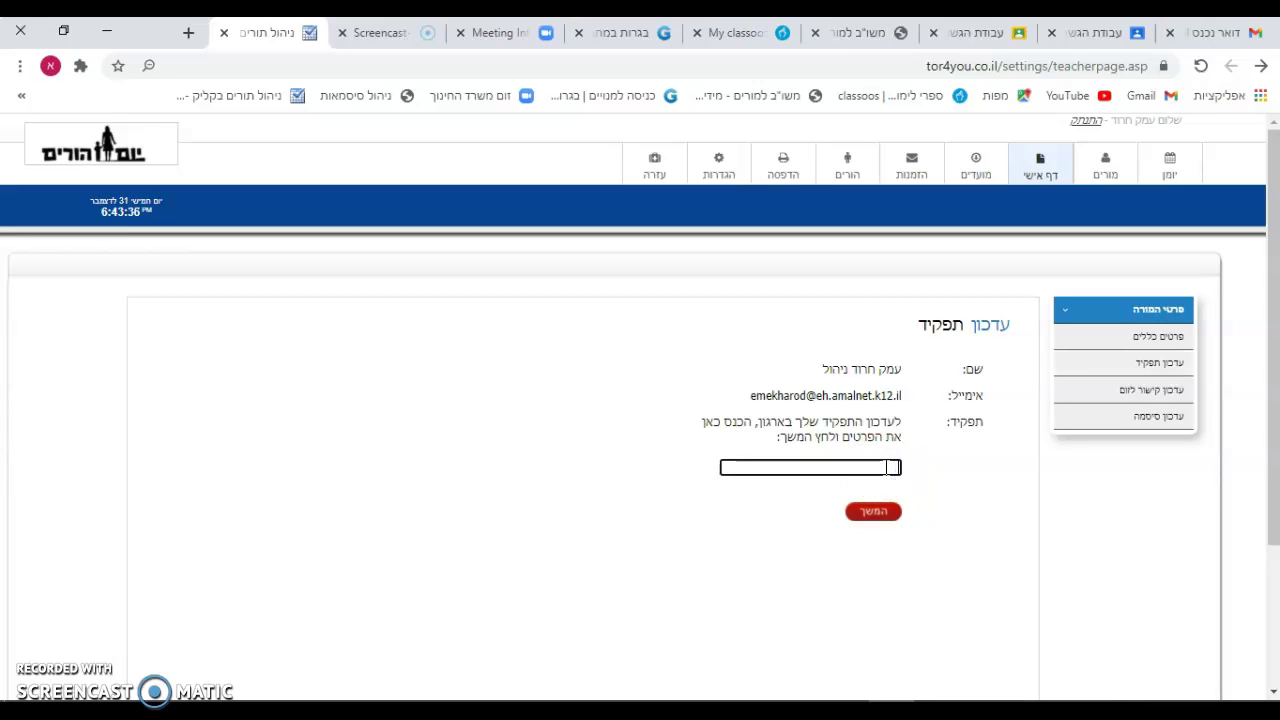
pyautogui.write('מתמטיקה')
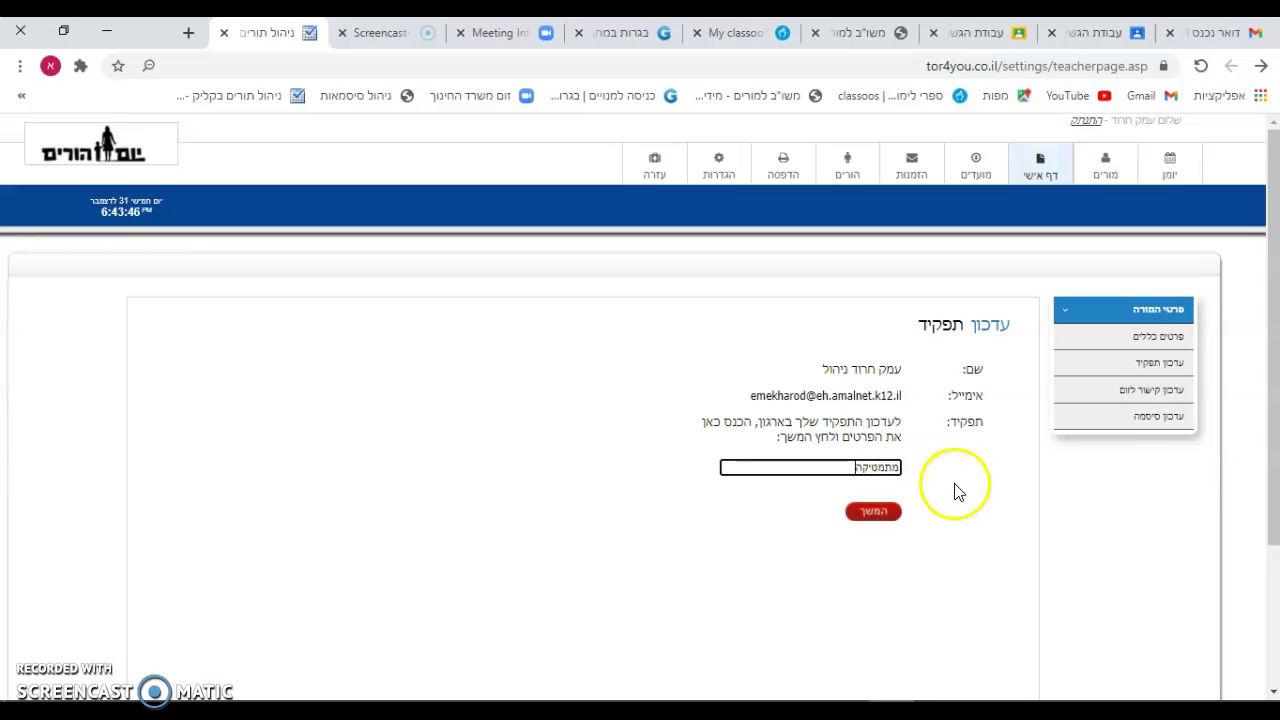
pyautogui.click(878, 513)
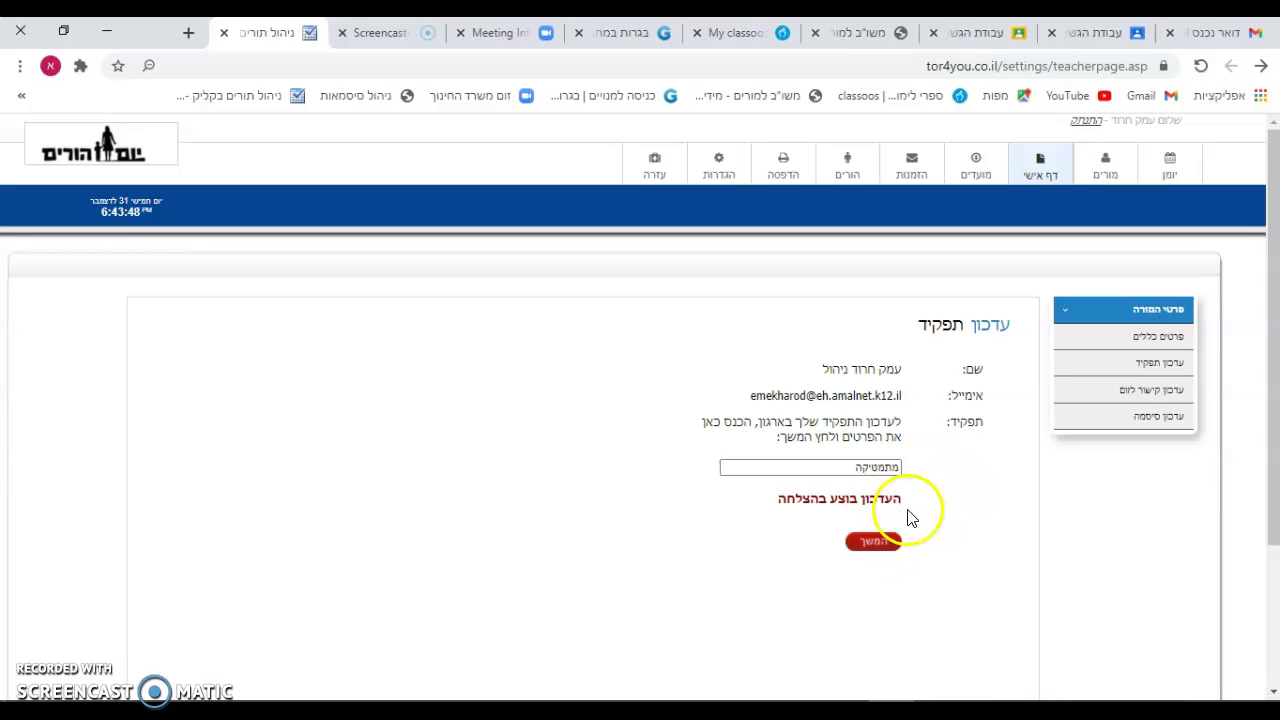